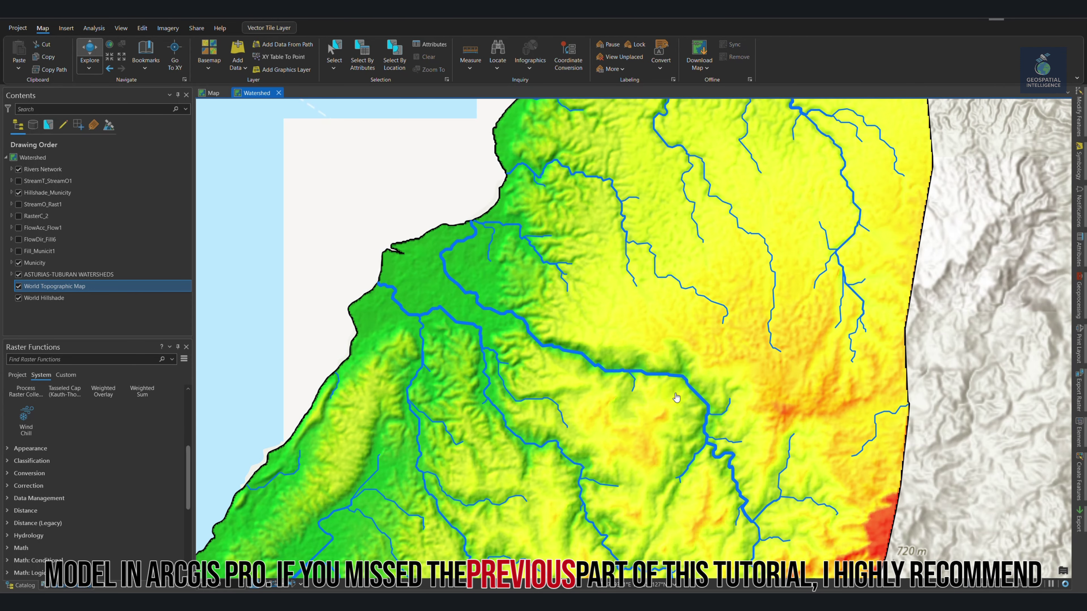
Step: Examine the river network and hillshade across the study area, from the coastal river mouths to the full watershed extent
{"action": "left_click_drag", "start_coordinate": [728, 450], "coordinate": [753, 254]}
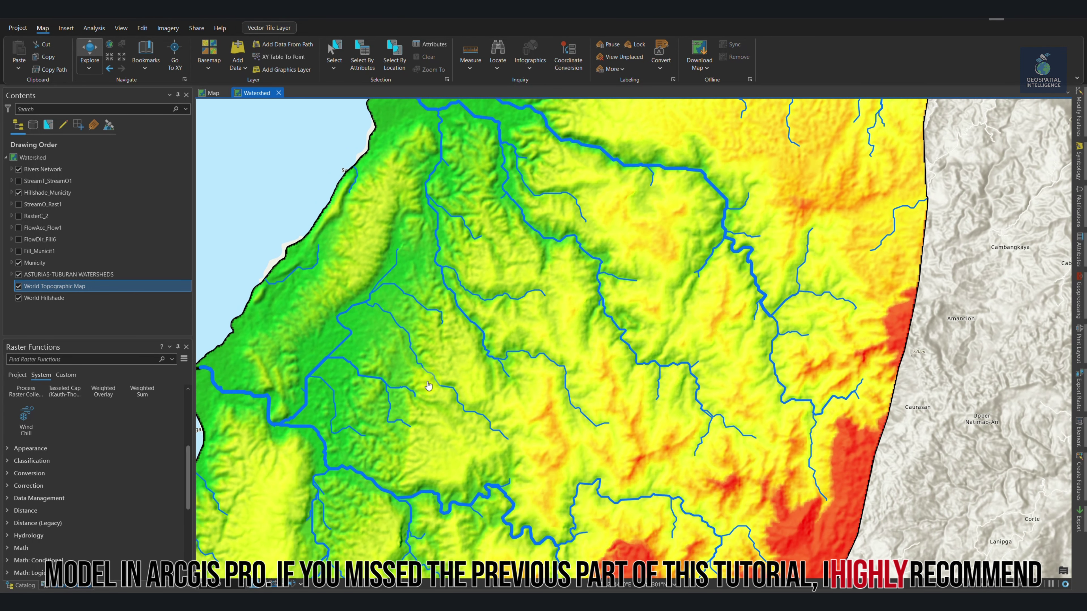
{"action": "left_click_drag", "start_coordinate": [428, 385], "coordinate": [395, 228]}
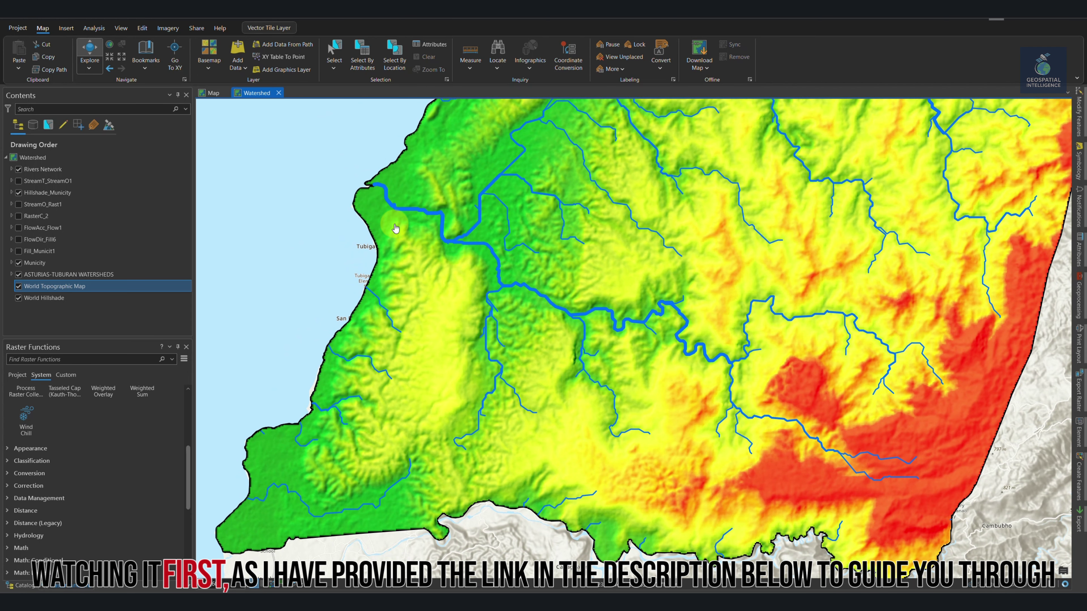
{"action": "left_click_drag", "start_coordinate": [484, 260], "coordinate": [549, 446]}
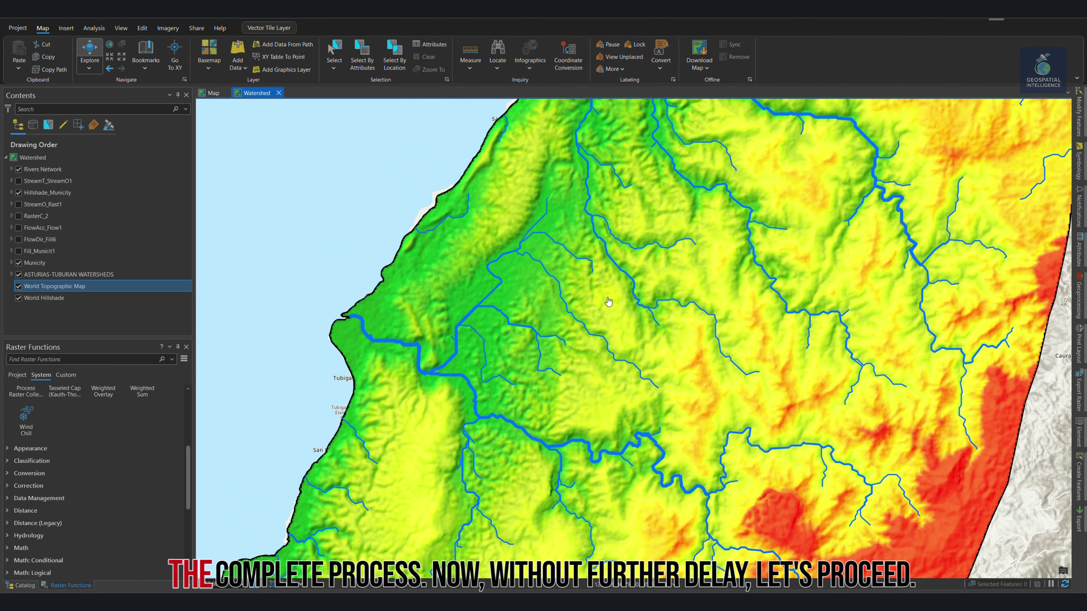
{"action": "left_click_drag", "start_coordinate": [665, 521], "coordinate": [551, 463]}
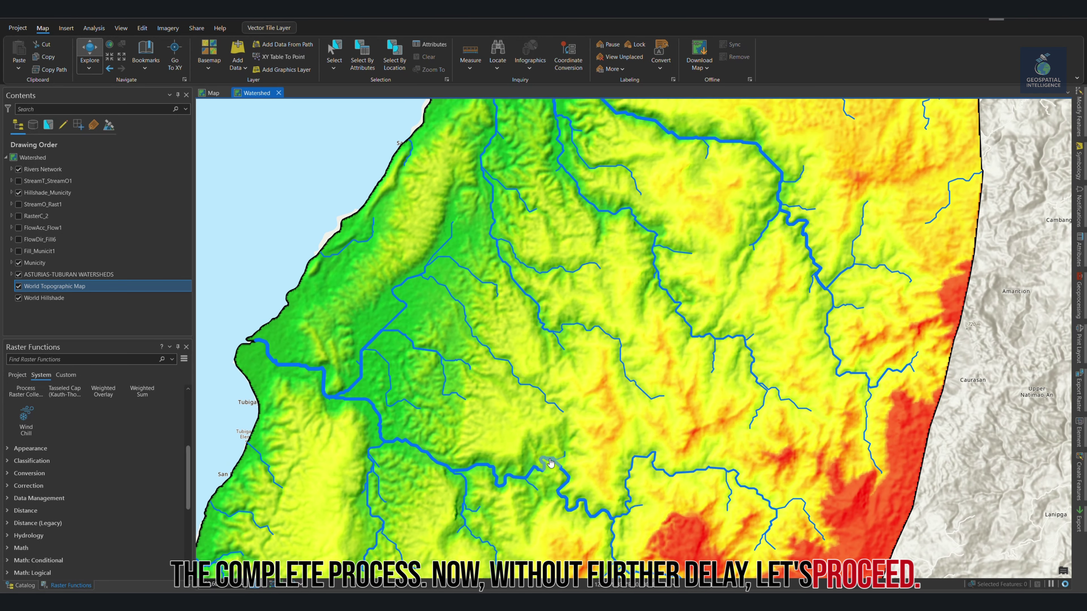
{"action": "scroll", "coordinate": [554, 320], "scroll_direction": "down", "scroll_amount": 3}
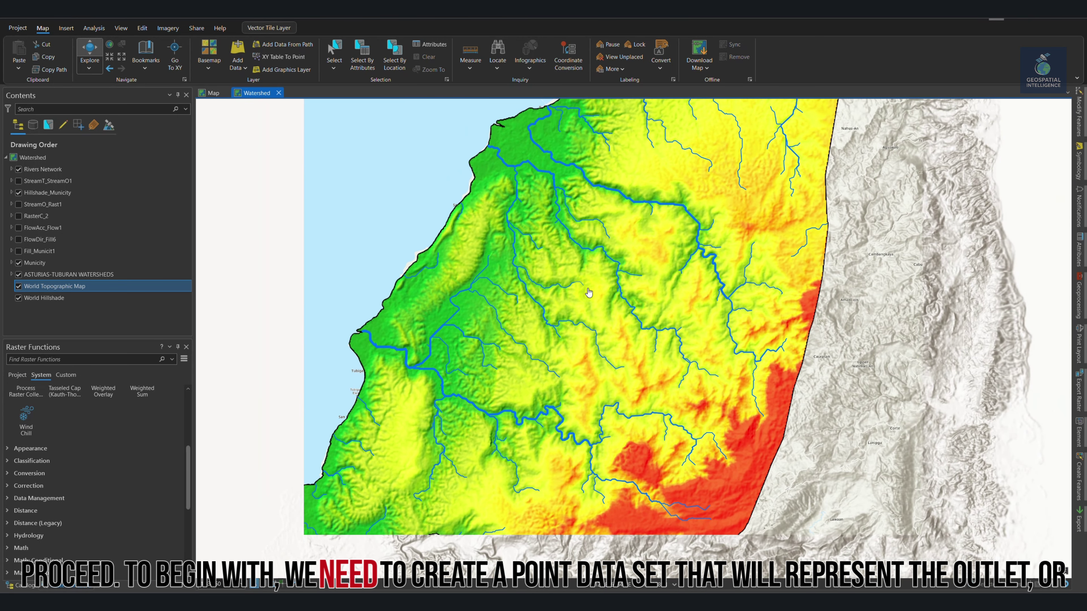
{"action": "left_click_drag", "start_coordinate": [603, 281], "coordinate": [585, 306]}
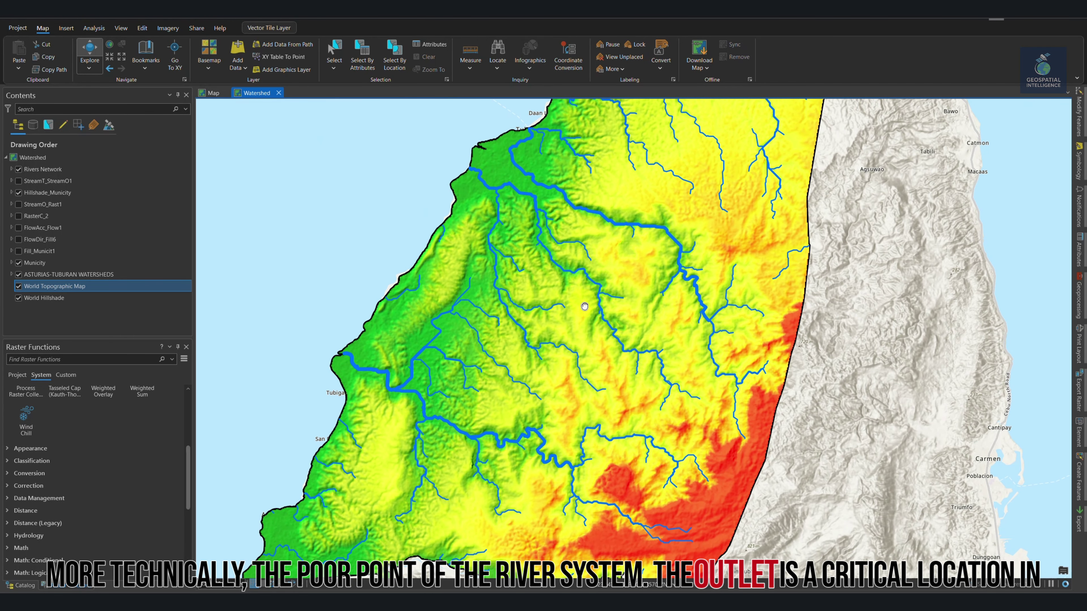
{"action": "scroll", "coordinate": [585, 307], "scroll_direction": "down", "scroll_amount": 3}
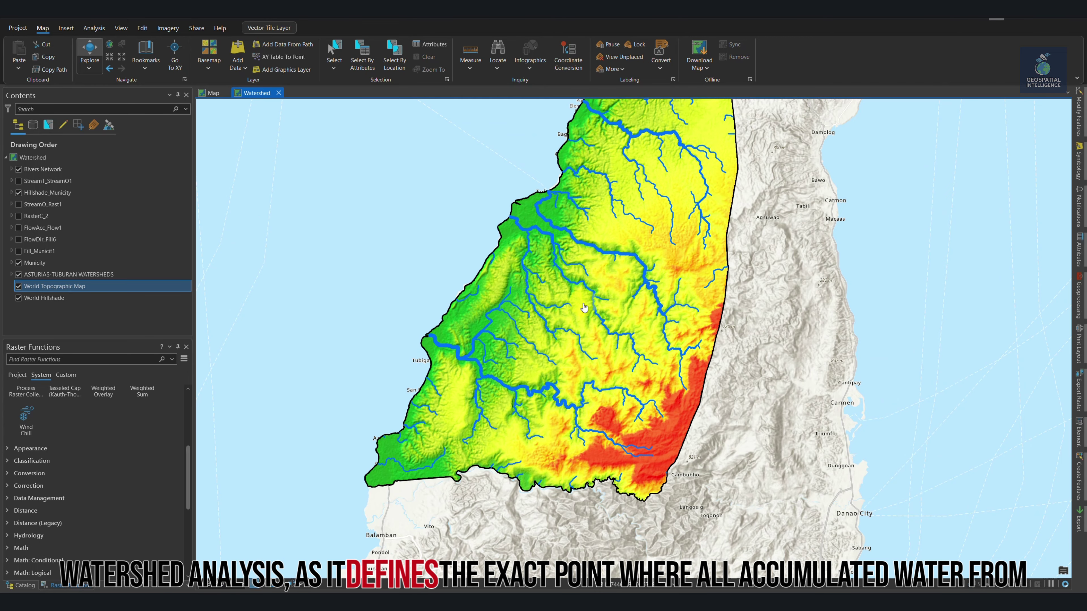
{"action": "left_click_drag", "start_coordinate": [585, 307], "coordinate": [592, 366]}
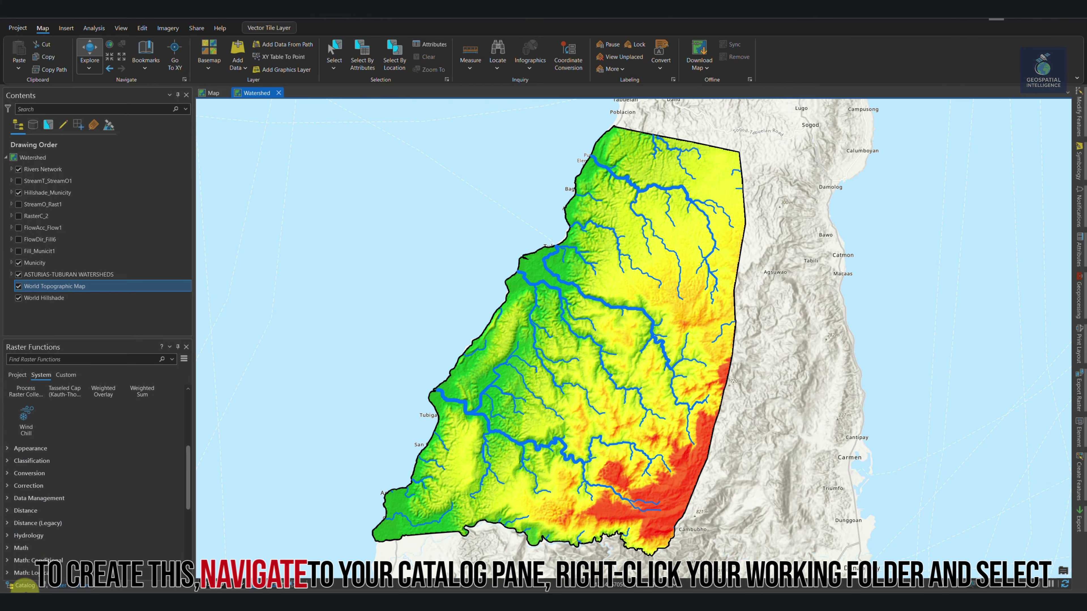
Step: Start creating a new shapefile inside the SHAPEFILES folder under WATERSHEDS
{"action": "left_click", "coordinate": [24, 585]}
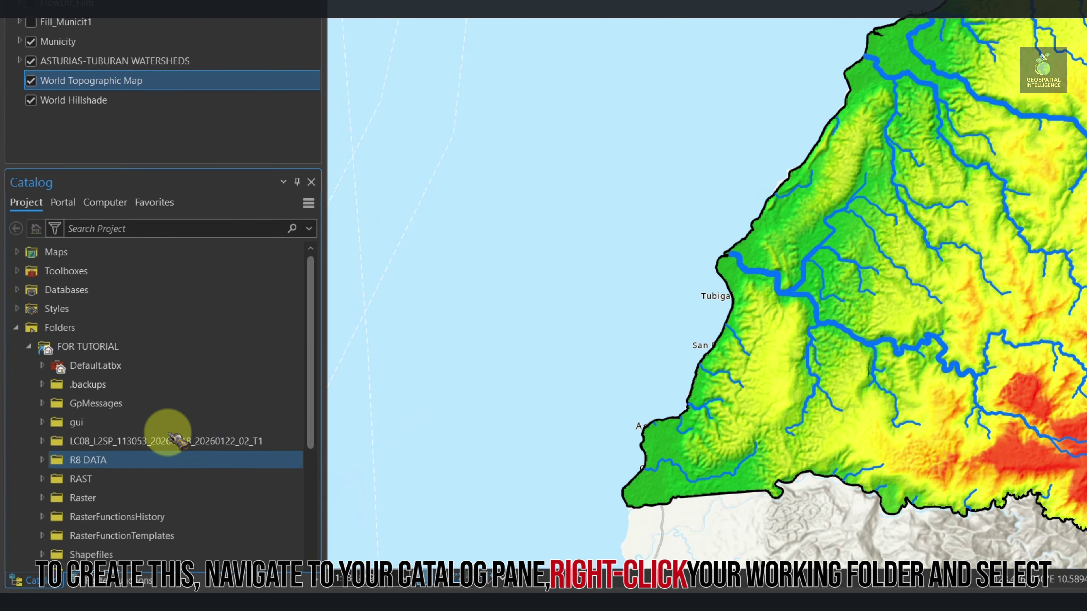
{"action": "scroll", "coordinate": [171, 441], "scroll_direction": "down", "scroll_amount": 3}
{"action": "right_click", "coordinate": [148, 468]}
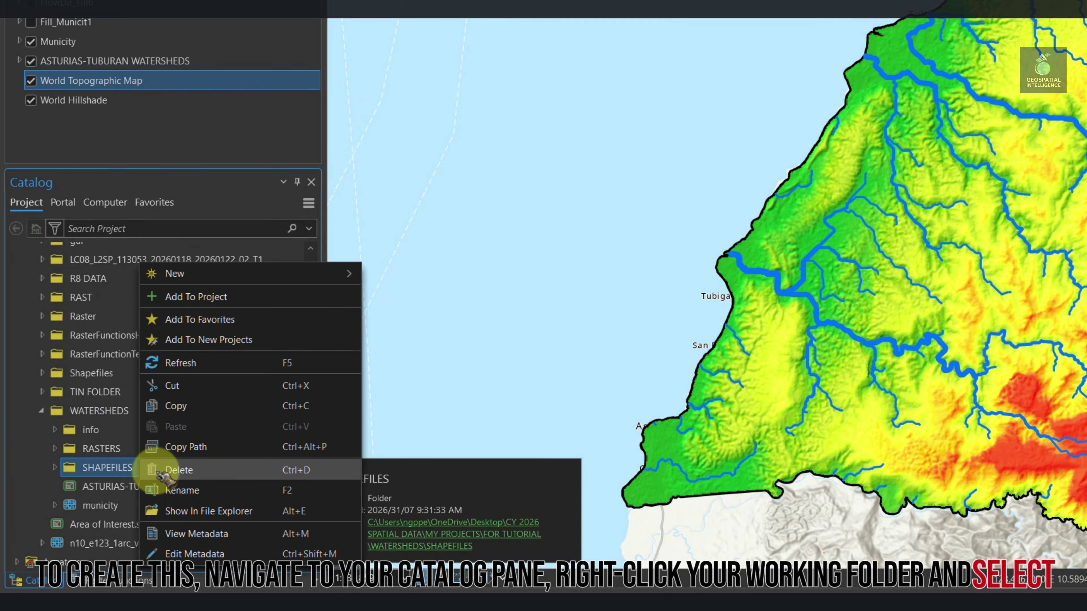
{"action": "mouse_move", "coordinate": [302, 283]}
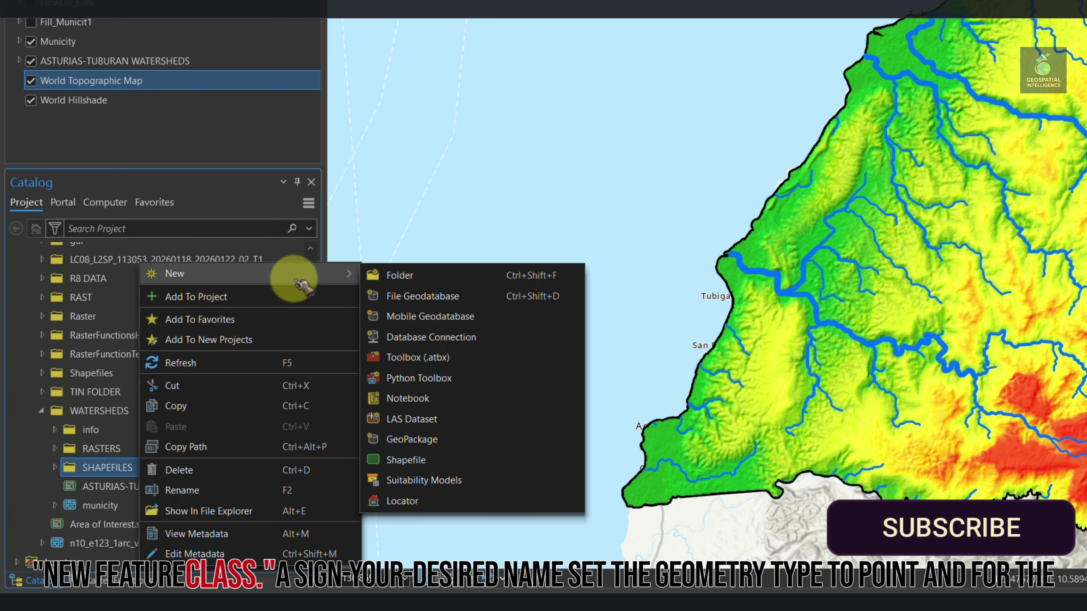
{"action": "left_click", "coordinate": [461, 458]}
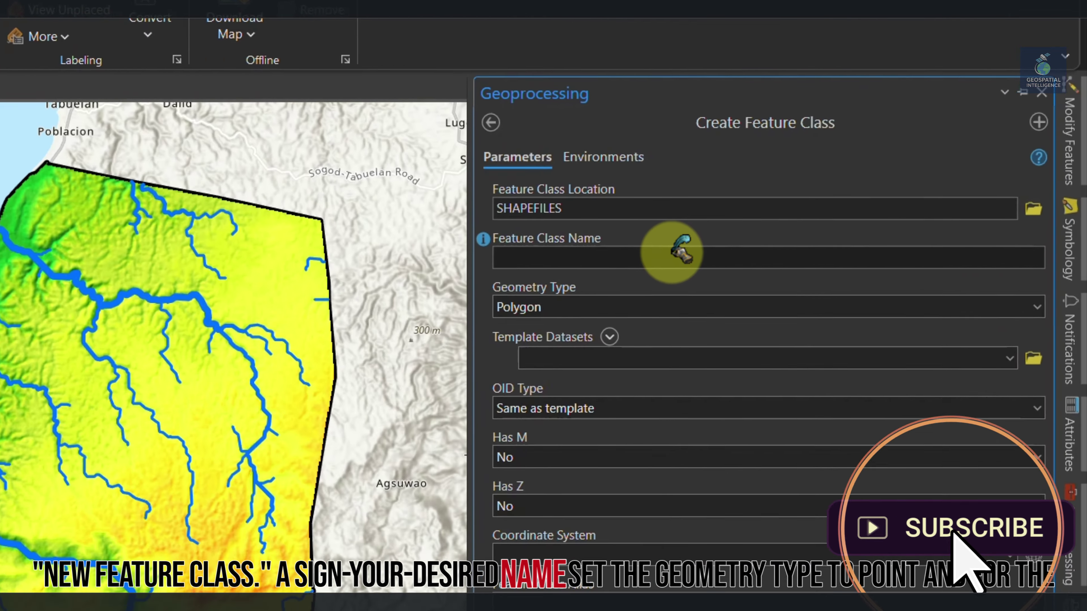
Step: Create a Point feature class named Outlet using the current map's coordinate system, WGS_1984_World_Mercator
{"action": "left_click", "coordinate": [674, 257]}
{"action": "type", "text": "Outlet"}
{"action": "left_click", "coordinate": [1037, 307]}
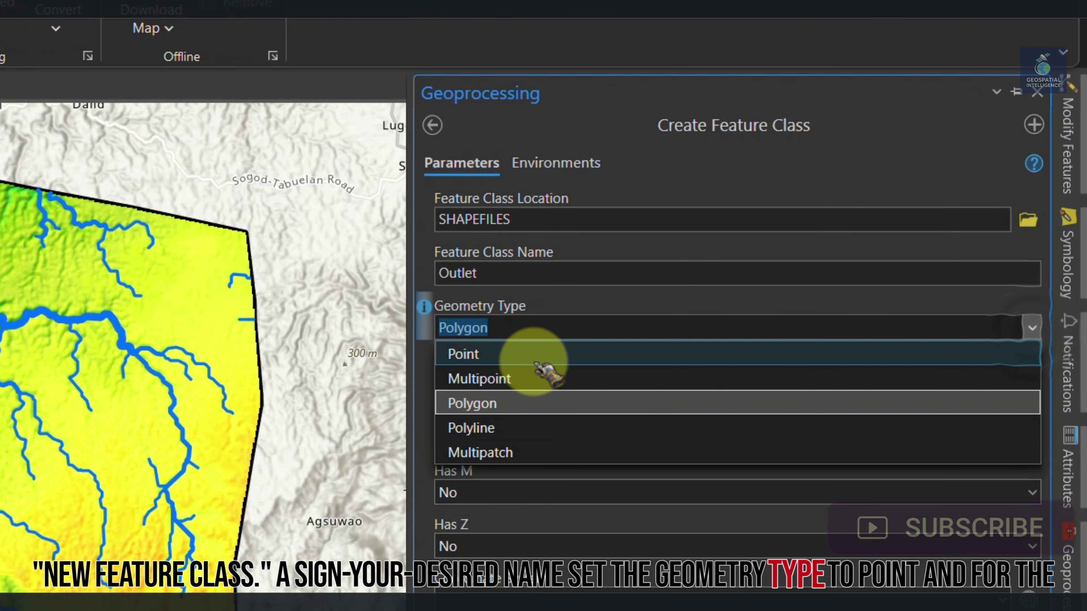
{"action": "left_click", "coordinate": [540, 359]}
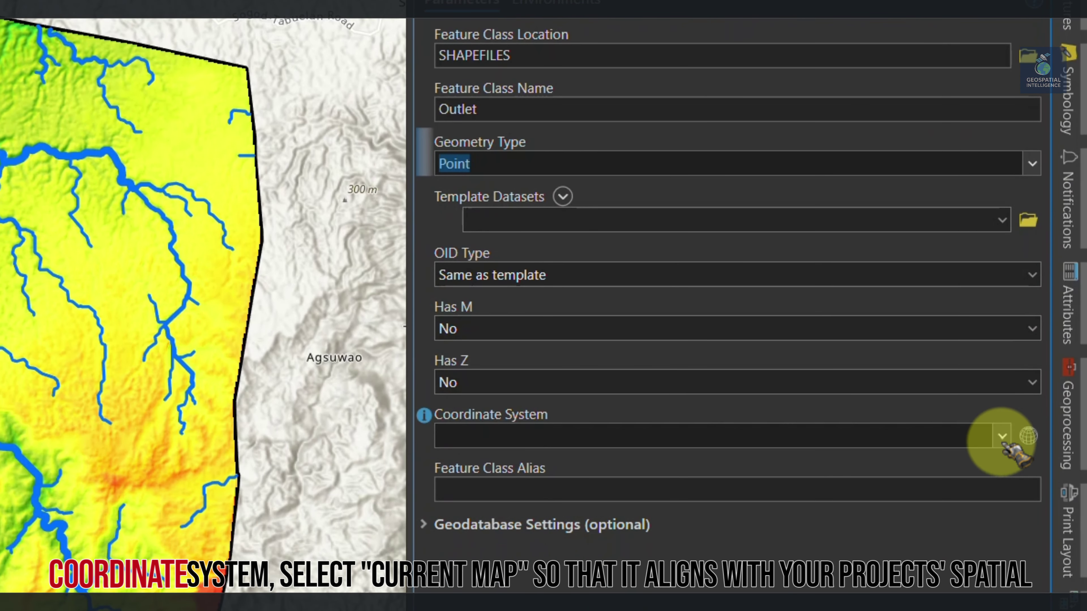
{"action": "left_click", "coordinate": [1003, 437]}
{"action": "left_click", "coordinate": [638, 463]}
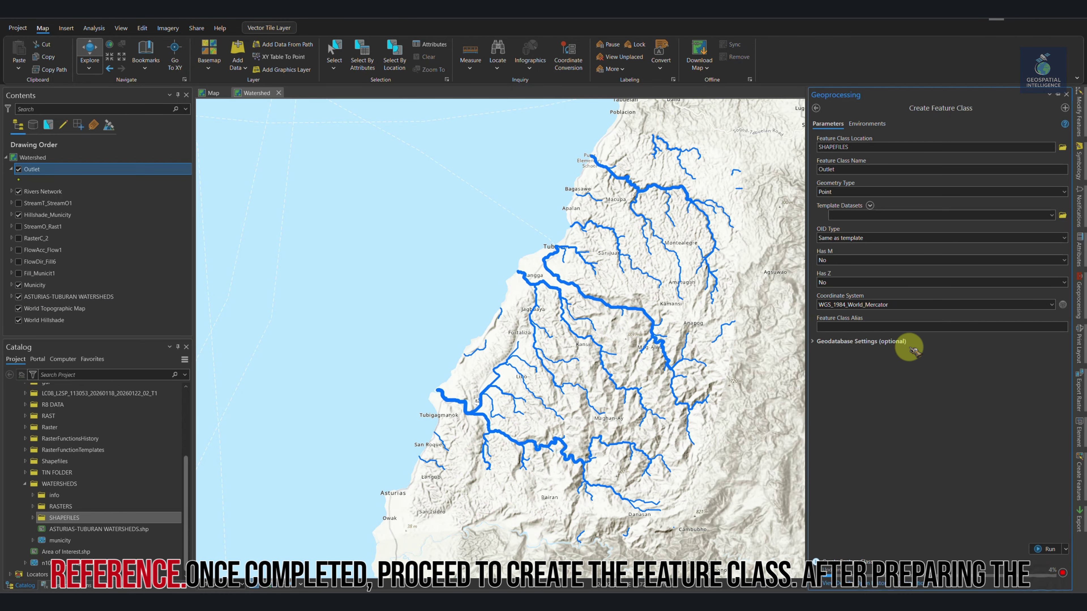
Step: Hide the Rivers Network, Hillshade_Municity and Municity layers and display the FlowAcc_Flow1 flow accumulation raster
{"action": "left_click", "coordinate": [68, 180]}
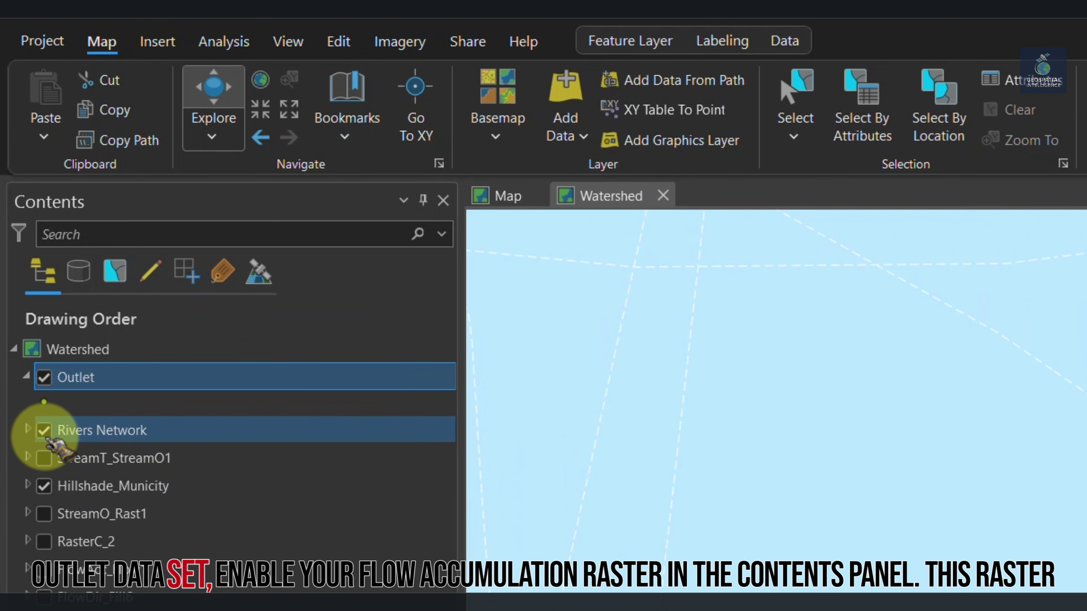
{"action": "left_click", "coordinate": [31, 310]}
{"action": "left_click", "coordinate": [31, 350]}
{"action": "left_click", "coordinate": [31, 469]}
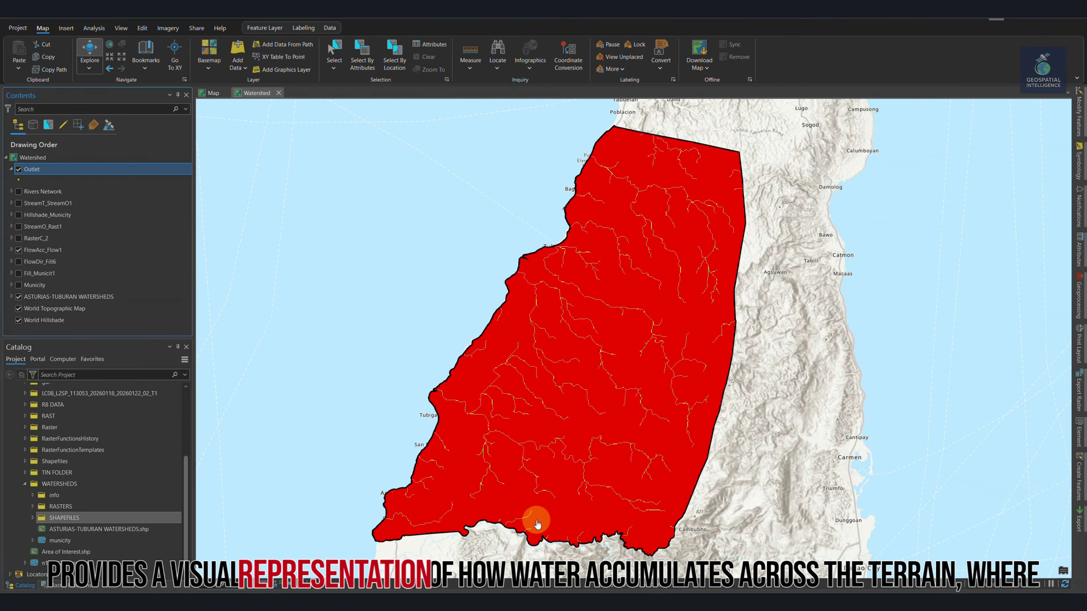
Step: Add an Outlet point at the centre of the last flow accumulation pixel at the river mouth on the coast north of Tubigagmanok
{"action": "scroll", "coordinate": [538, 523], "scroll_direction": "up", "scroll_amount": 1}
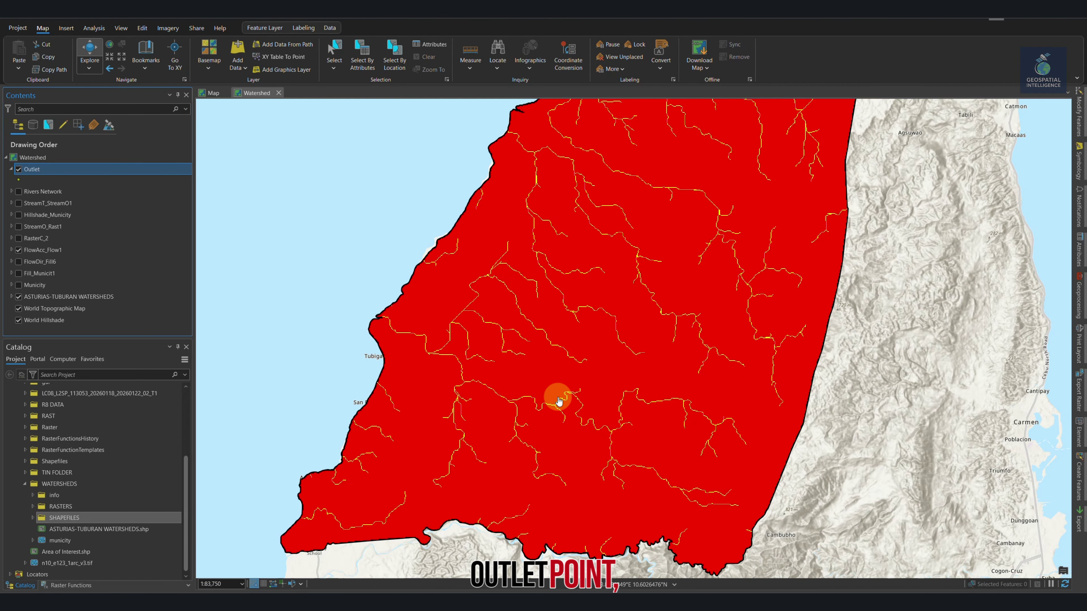
{"action": "left_click", "coordinate": [142, 28]}
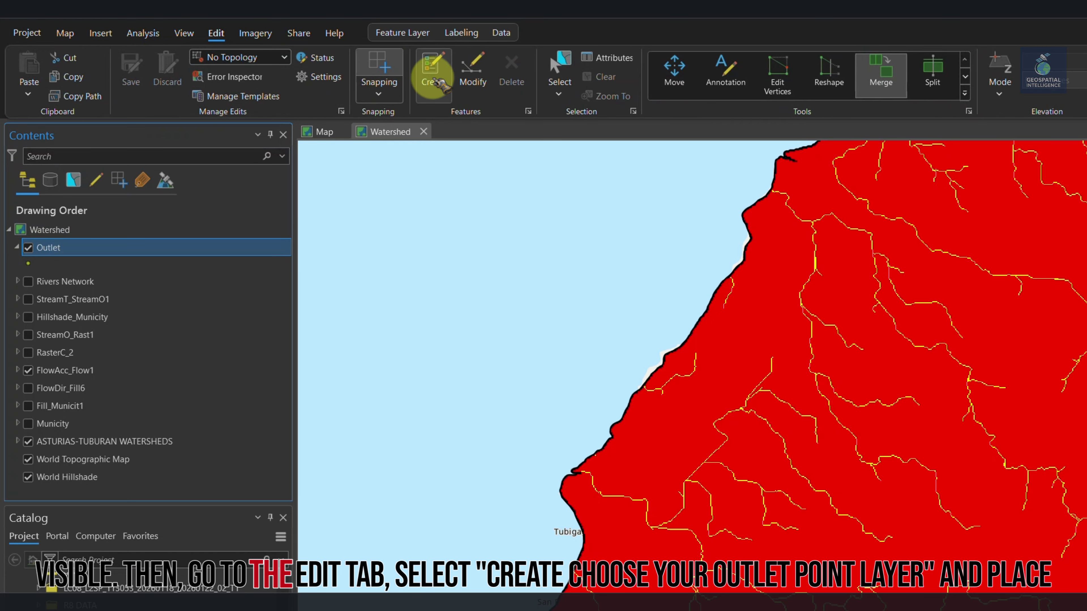
{"action": "left_click", "coordinate": [434, 85]}
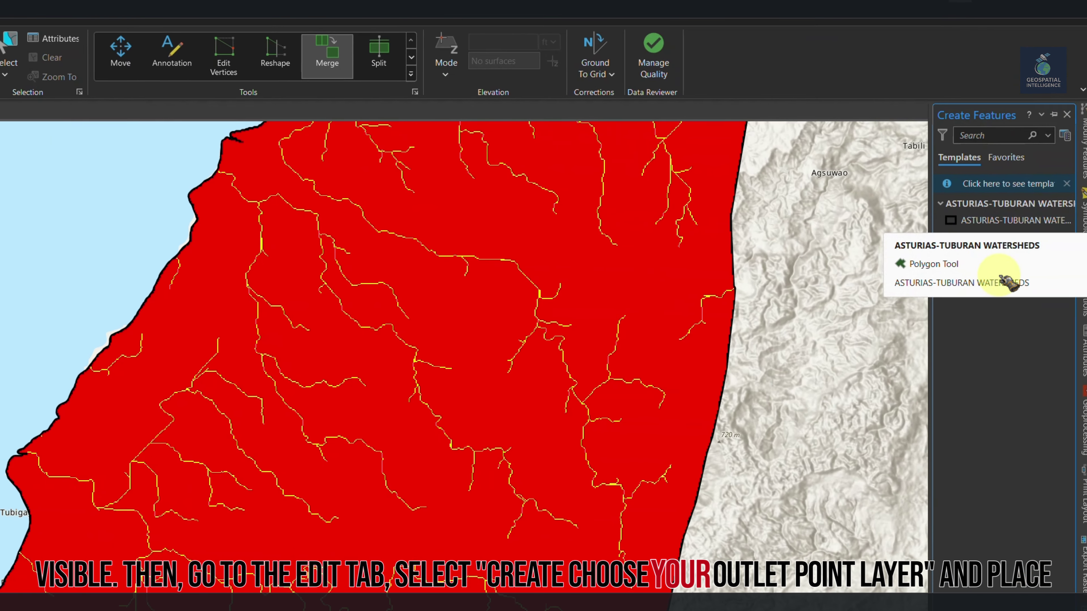
{"action": "left_click", "coordinate": [992, 257]}
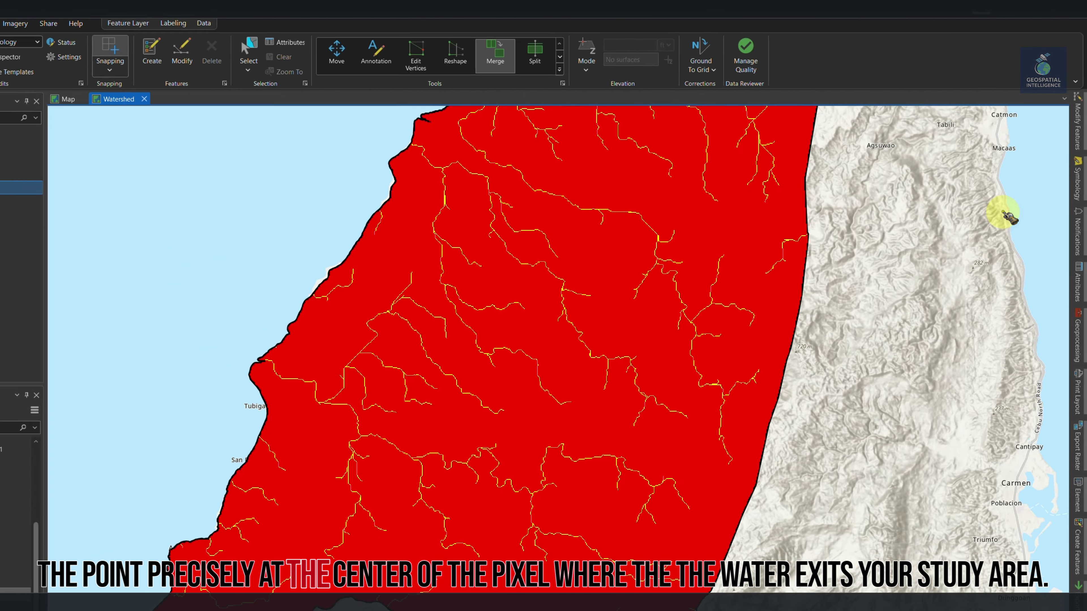
{"action": "left_click", "coordinate": [667, 282]}
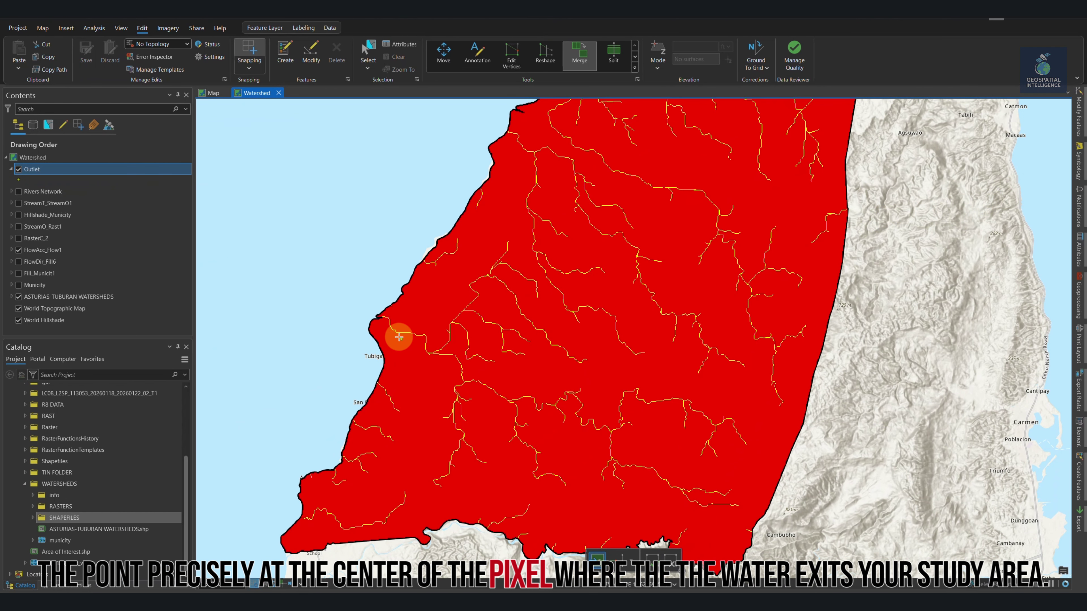
{"action": "scroll", "coordinate": [399, 336], "scroll_direction": "up", "scroll_amount": 8}
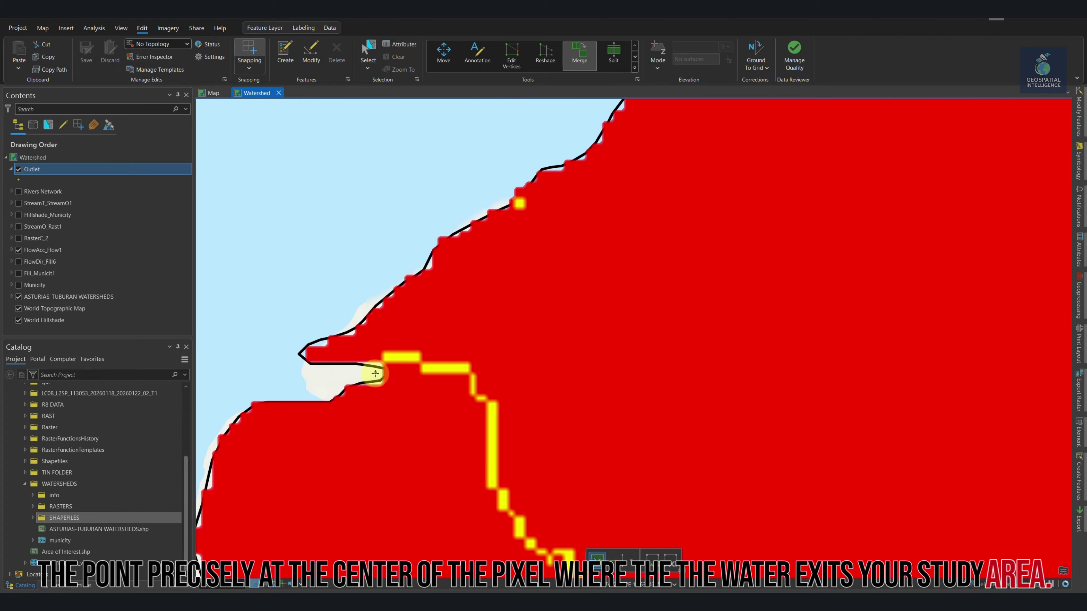
{"action": "scroll", "coordinate": [406, 373], "scroll_direction": "up", "scroll_amount": 5}
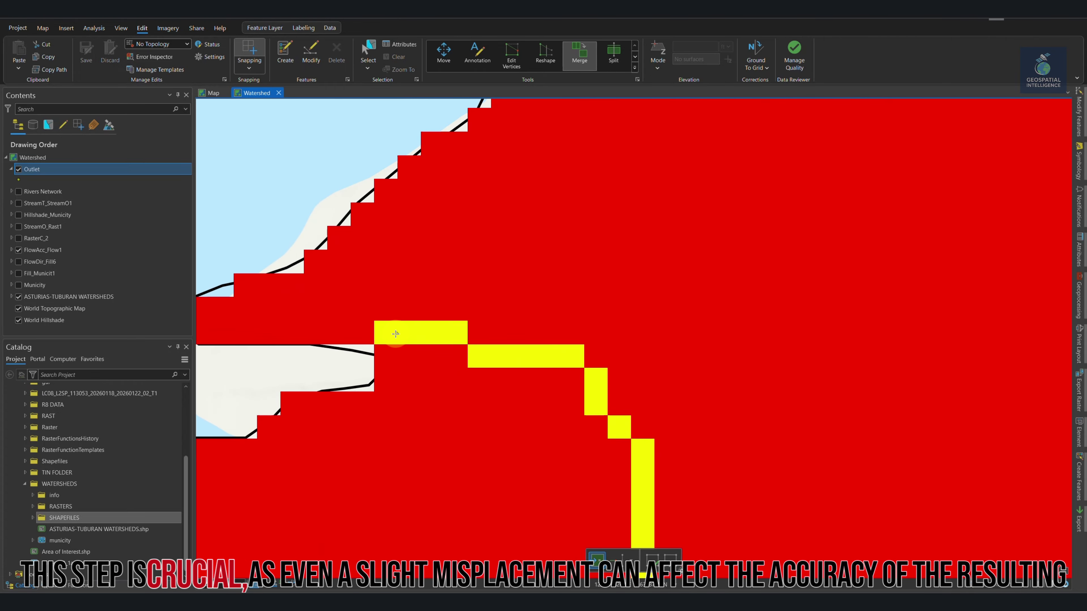
{"action": "left_click", "coordinate": [392, 334]}
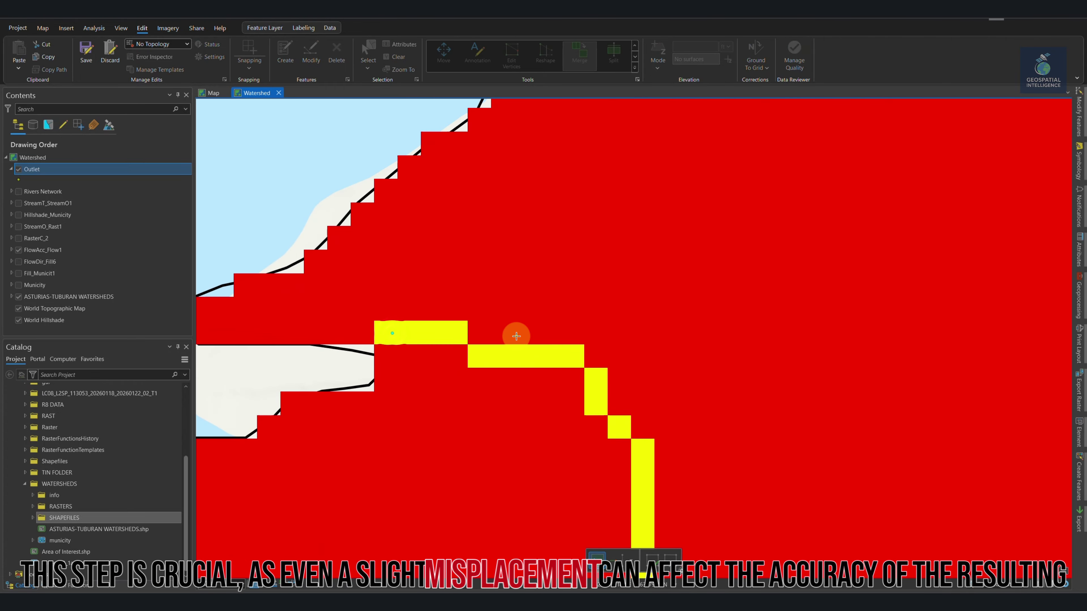
{"action": "scroll", "coordinate": [516, 336], "scroll_direction": "down", "scroll_amount": 6}
{"action": "scroll", "coordinate": [624, 383], "scroll_direction": "up", "scroll_amount": 6}
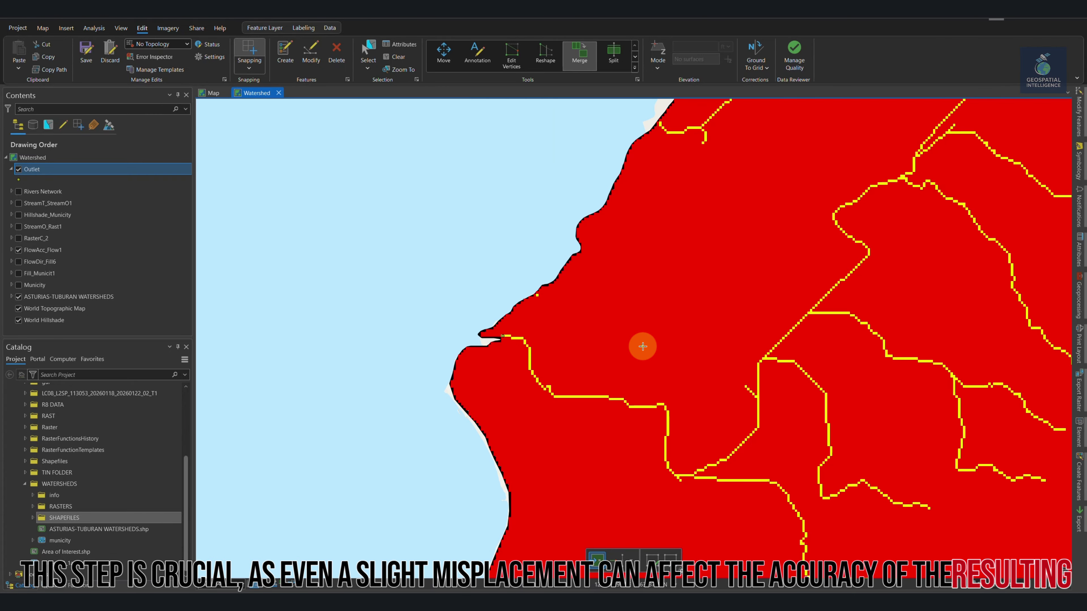
{"action": "scroll", "coordinate": [641, 345], "scroll_direction": "down", "scroll_amount": 2}
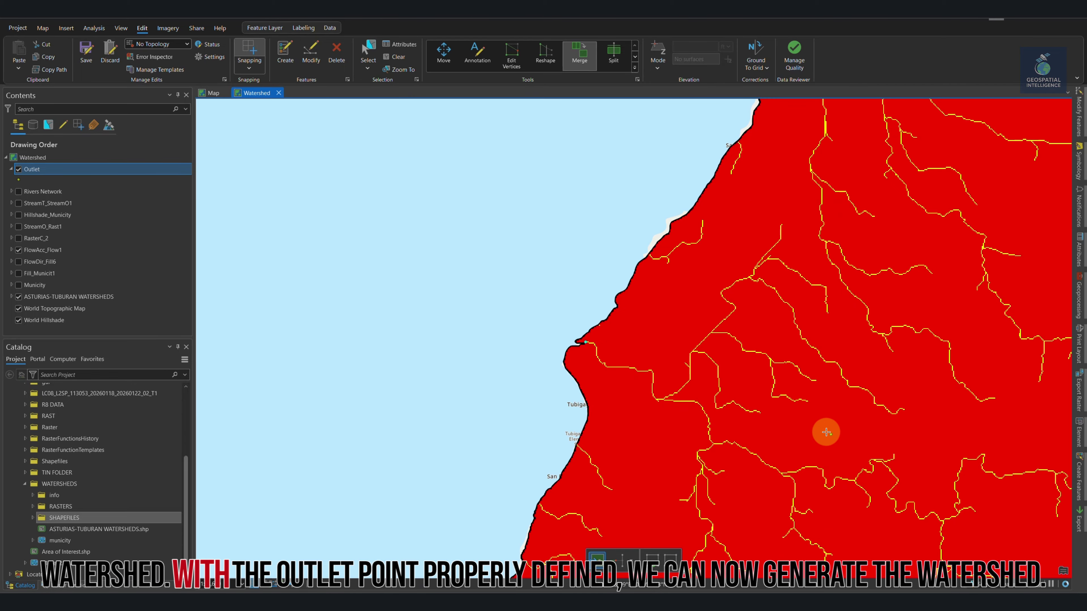
{"action": "scroll", "coordinate": [816, 342], "scroll_direction": "down", "scroll_amount": 2}
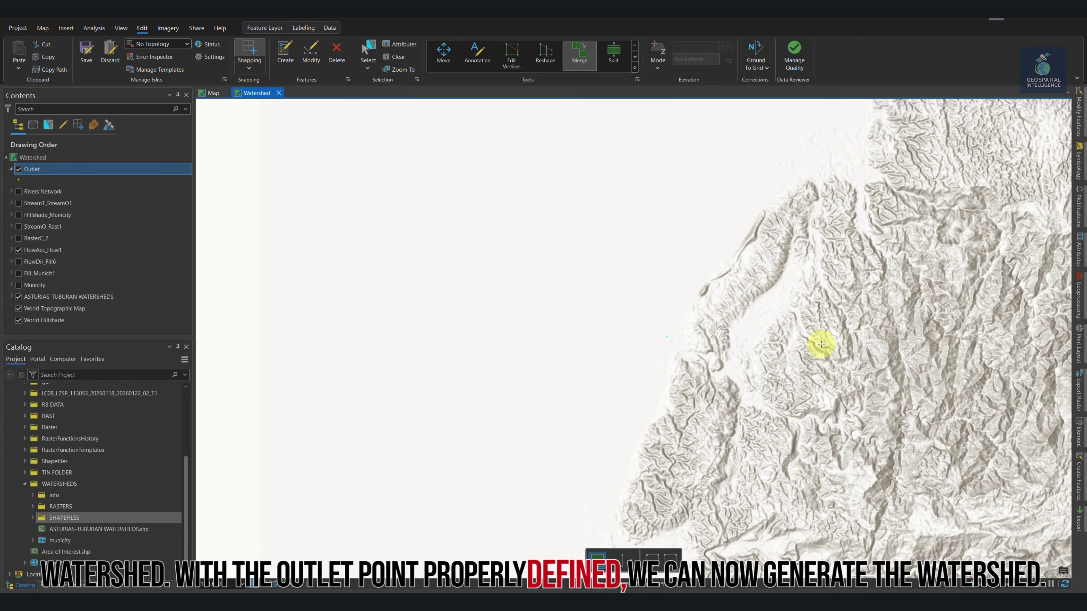
{"action": "scroll", "coordinate": [956, 472], "scroll_direction": "up", "scroll_amount": 2}
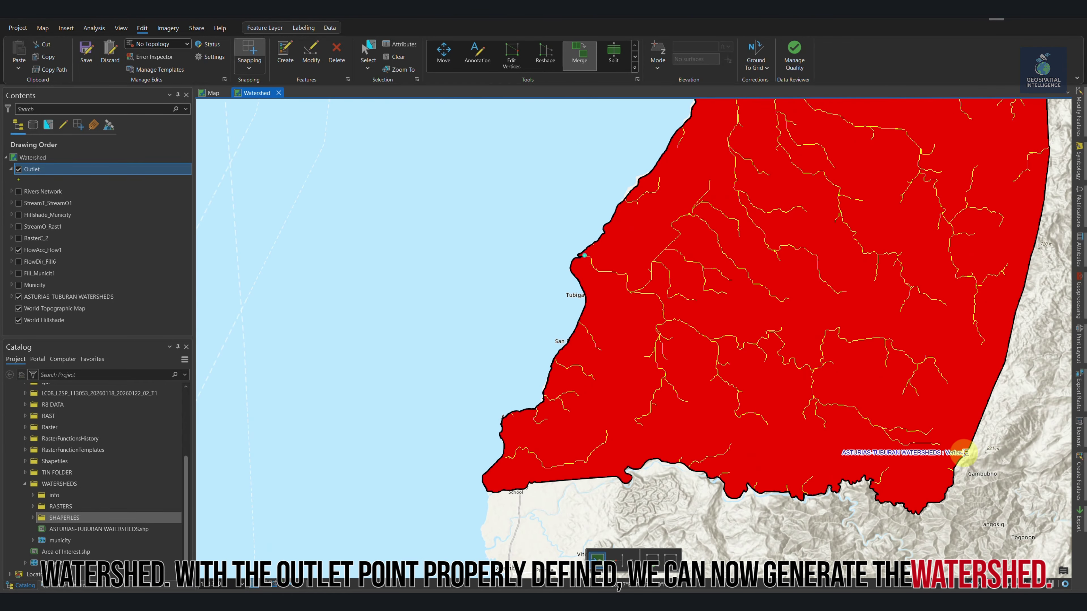
Step: Open the Watershed geoprocessing tool from the Hydrology toolset of Spatial Analyst Tools
{"action": "left_click", "coordinate": [1079, 295]}
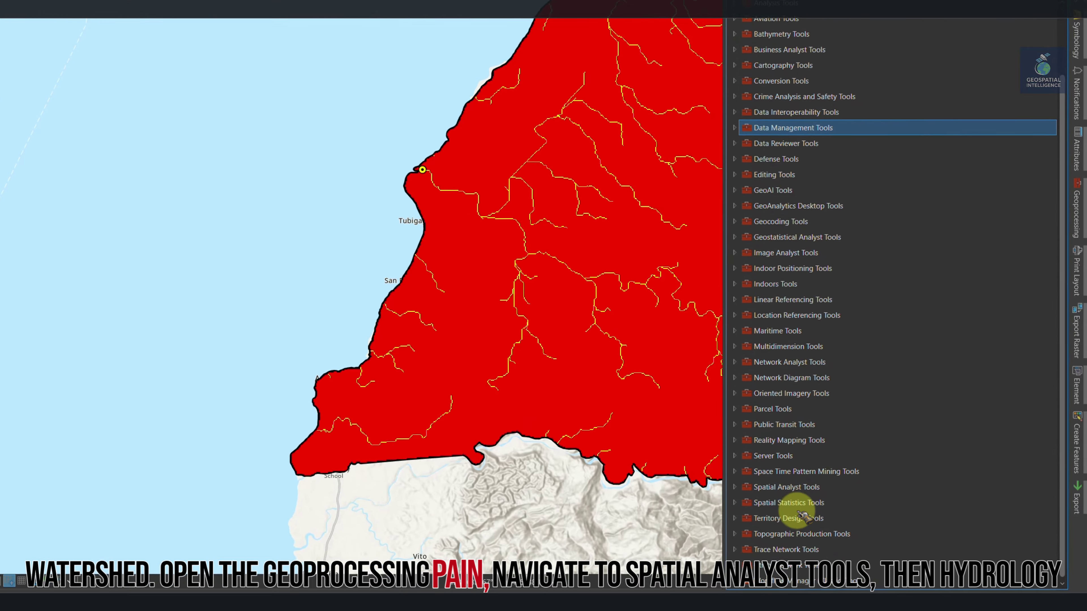
{"action": "left_click", "coordinate": [782, 487]}
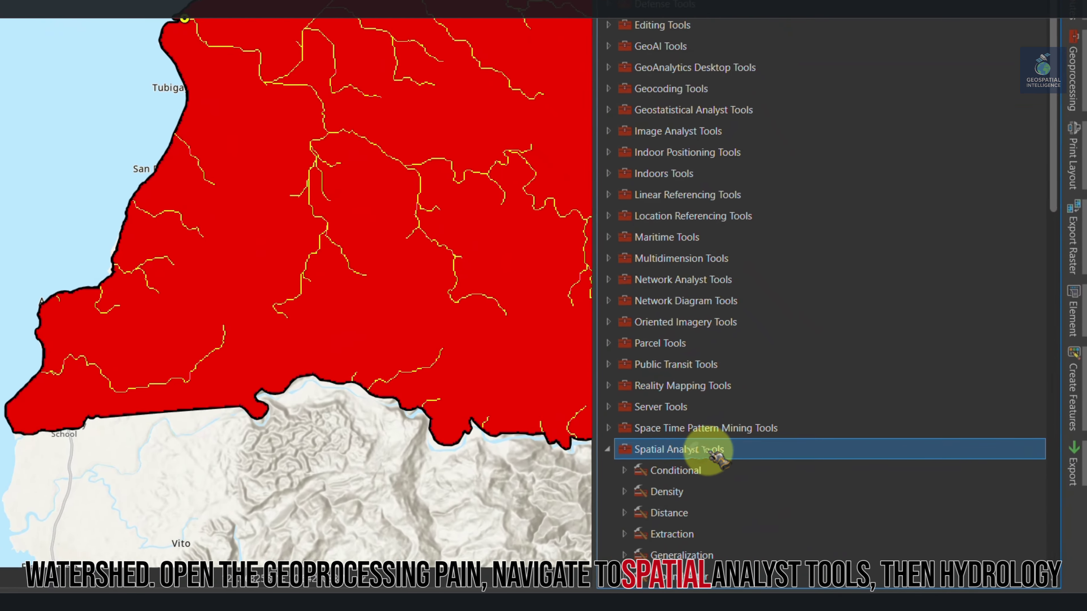
{"action": "scroll", "coordinate": [865, 443], "scroll_direction": "down", "scroll_amount": 3}
{"action": "left_click", "coordinate": [864, 448]}
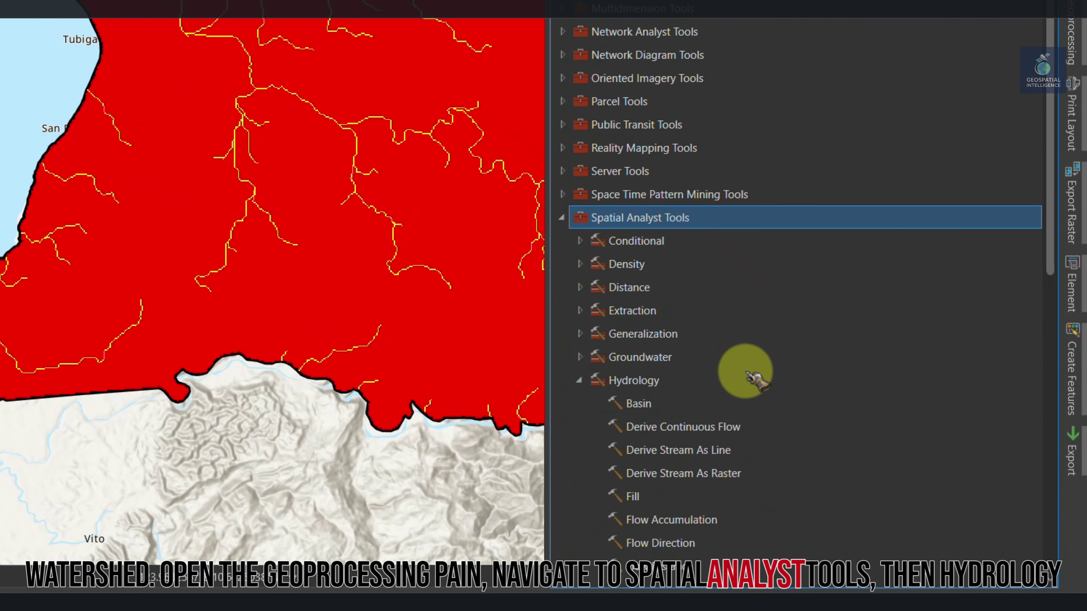
{"action": "left_click", "coordinate": [608, 380]}
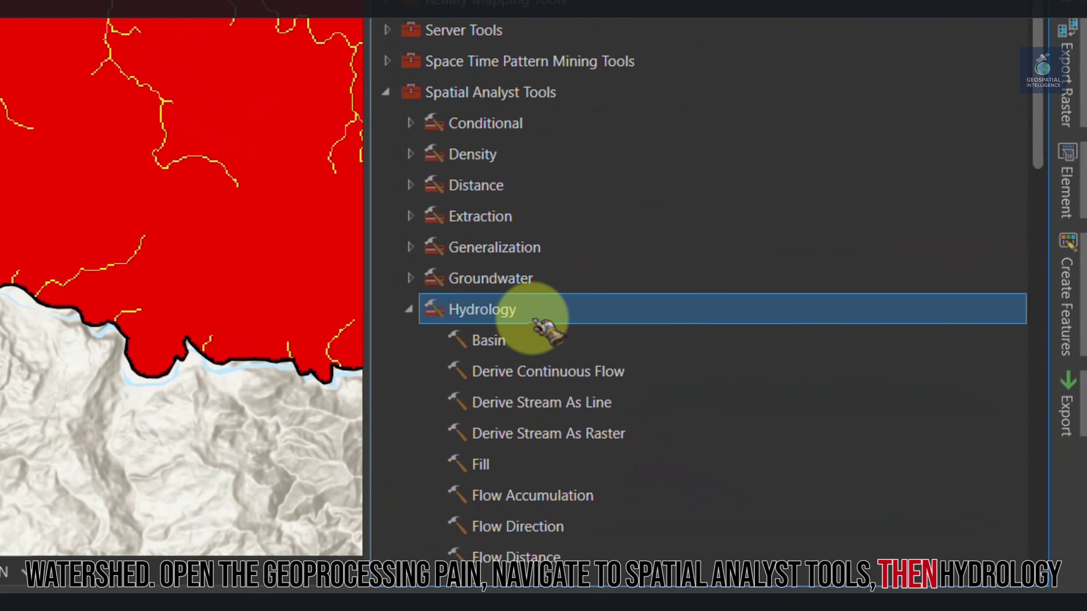
{"action": "scroll", "coordinate": [723, 218], "scroll_direction": "down", "scroll_amount": 4}
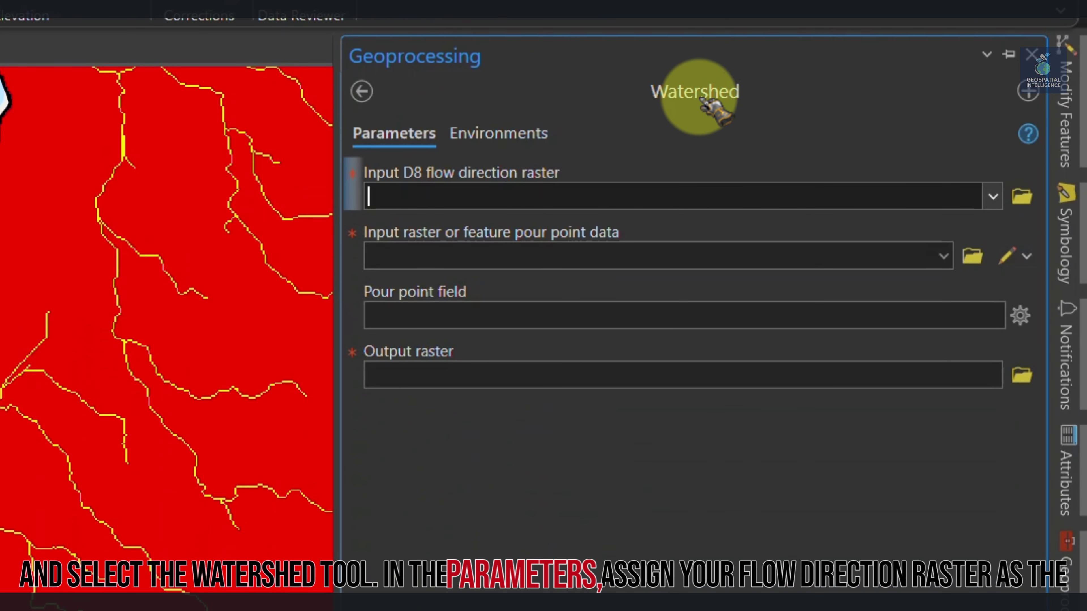
Step: Run Watershed with FlowDir_Fill6 as flow direction raster, Outlet as pour point data, Id as pour point field and Watershed as output
{"action": "left_click", "coordinate": [989, 197]}
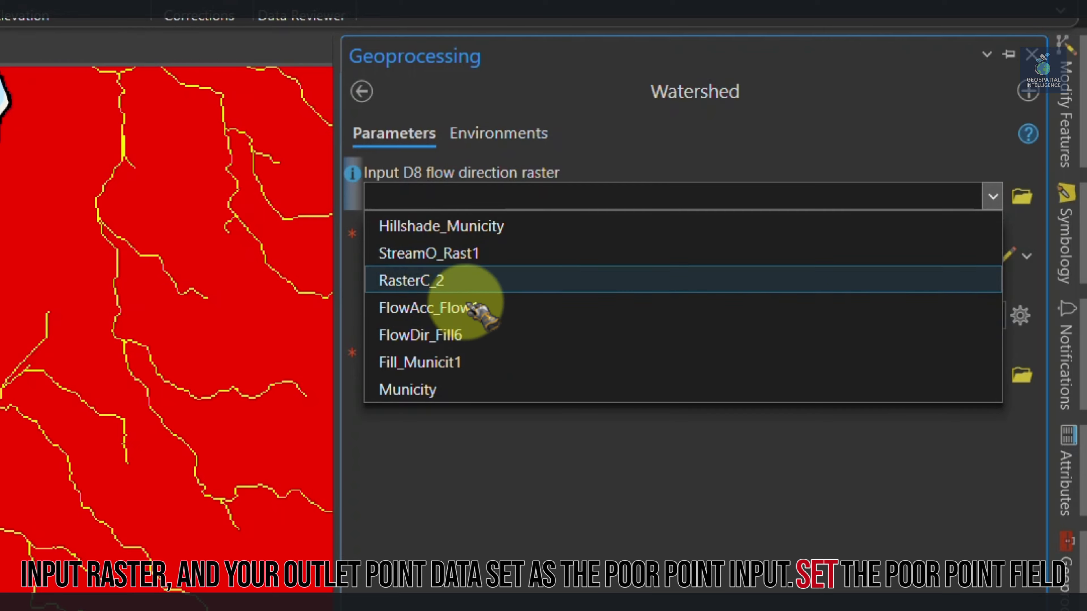
{"action": "left_click", "coordinate": [478, 338]}
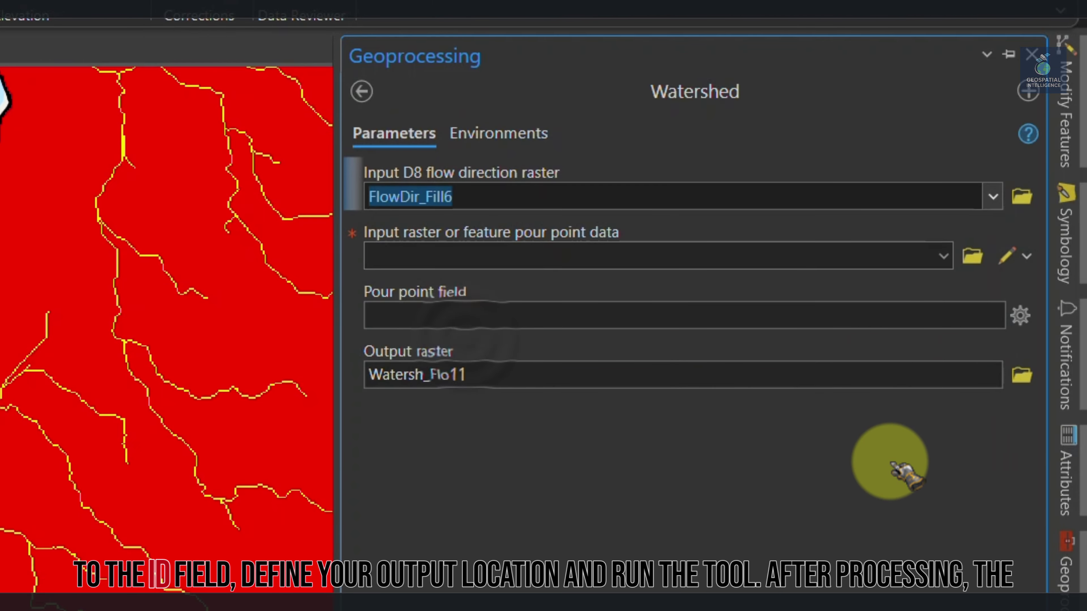
{"action": "left_click", "coordinate": [943, 257]}
{"action": "left_click", "coordinate": [470, 284]}
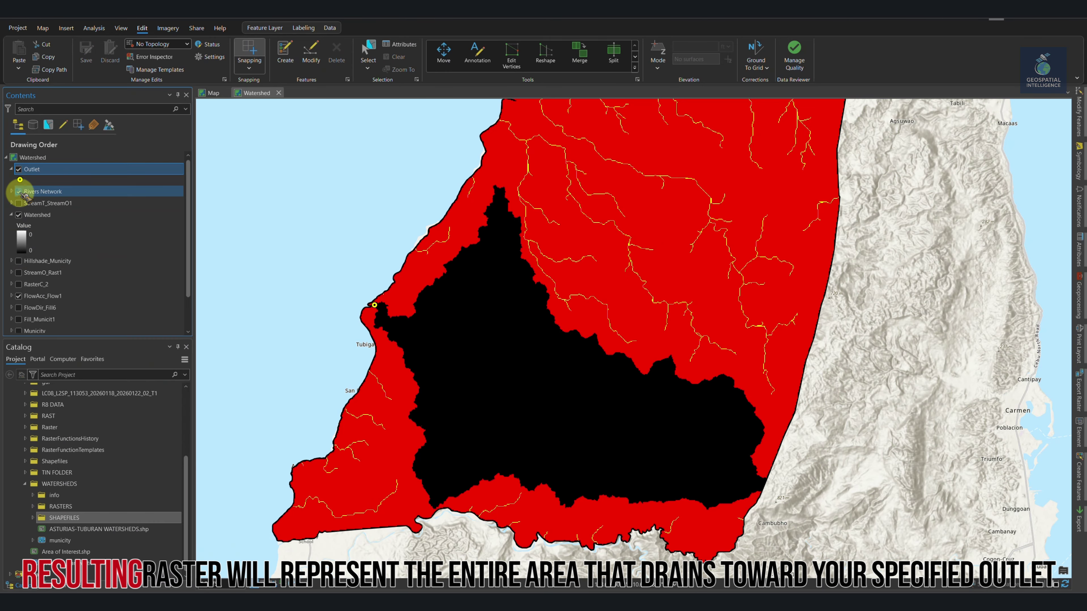
Step: Display the Rivers Network layer over the Watershed raster and toggle the Watershed layer's visibility to compare them
{"action": "left_click", "coordinate": [19, 191]}
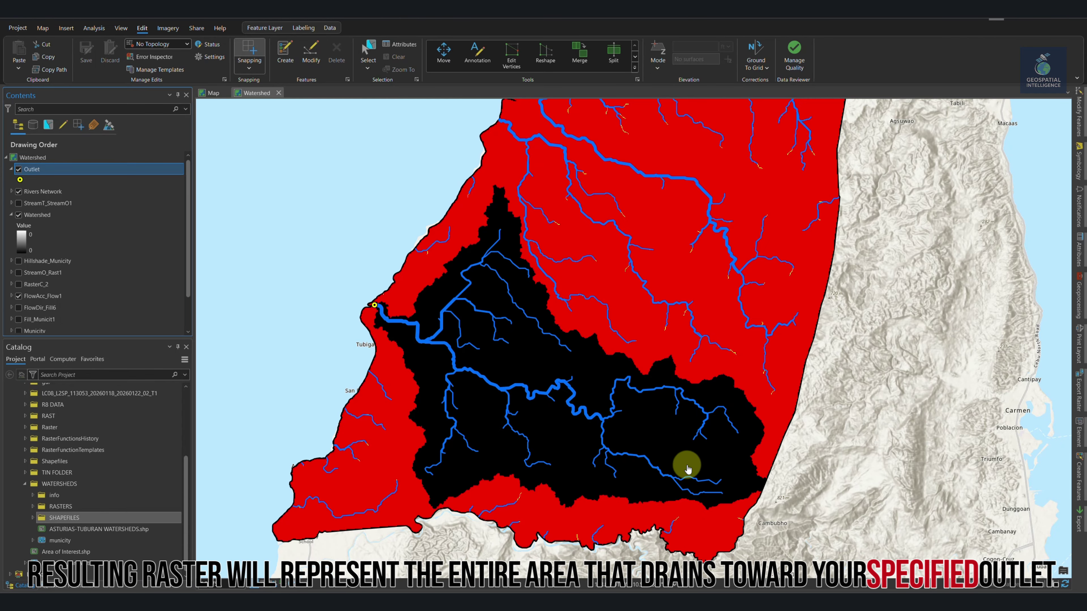
{"action": "left_click", "coordinate": [23, 216]}
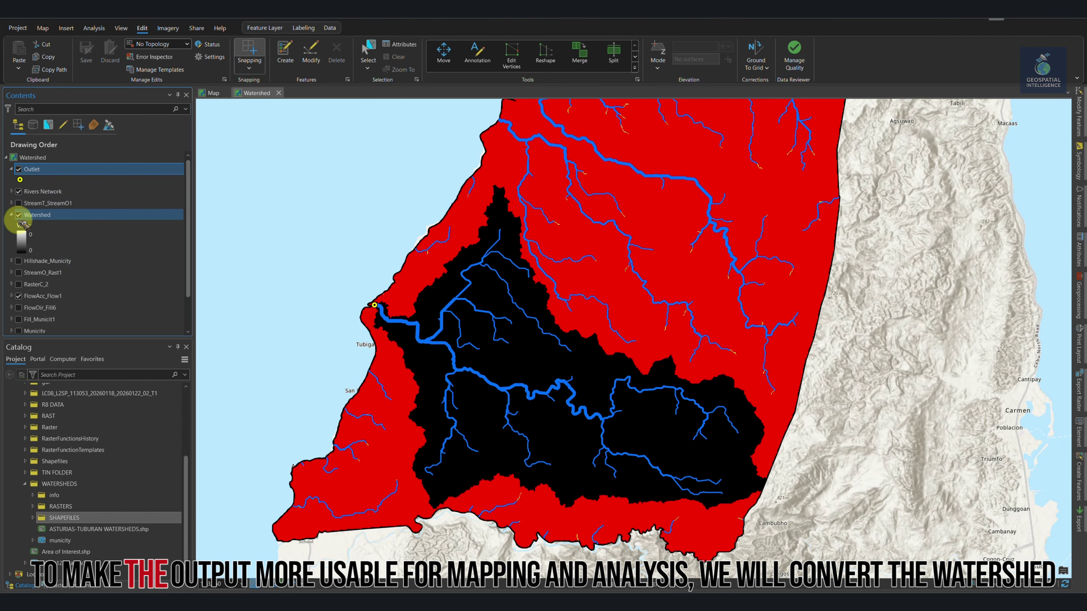
{"action": "left_click", "coordinate": [19, 215]}
{"action": "left_click", "coordinate": [18, 215]}
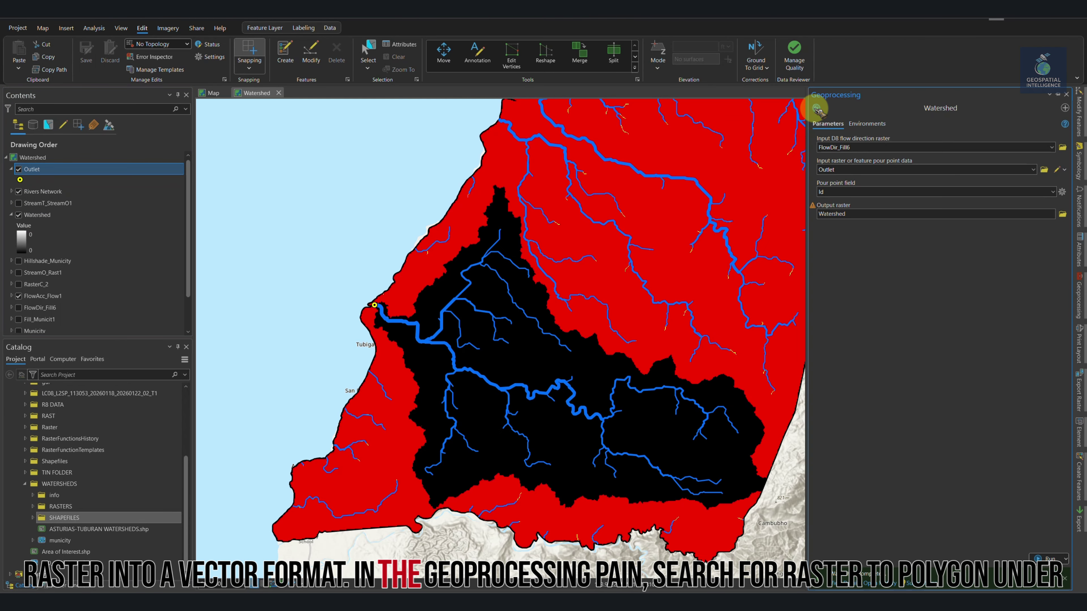
Step: Convert the Watershed raster to simplified polygons with Raster to Polygon, using the VALUE field and output Watersheds.shp, and hide the Watershed raster
{"action": "left_click", "coordinate": [817, 110]}
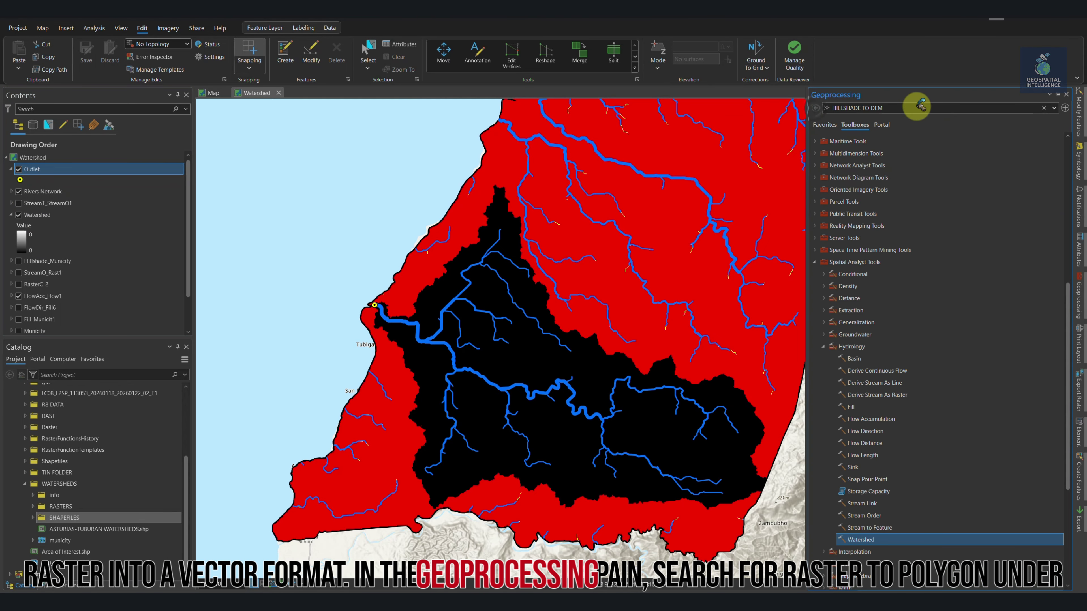
{"action": "left_click", "coordinate": [924, 108]}
{"action": "type", "text": "raster"}
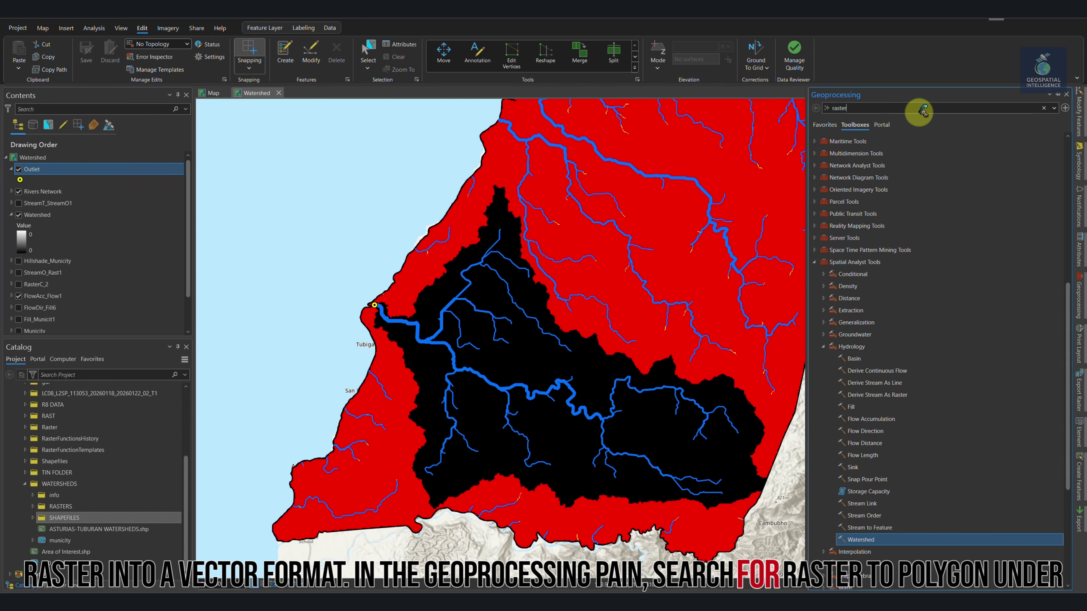
{"action": "type", "text": " to fea"}
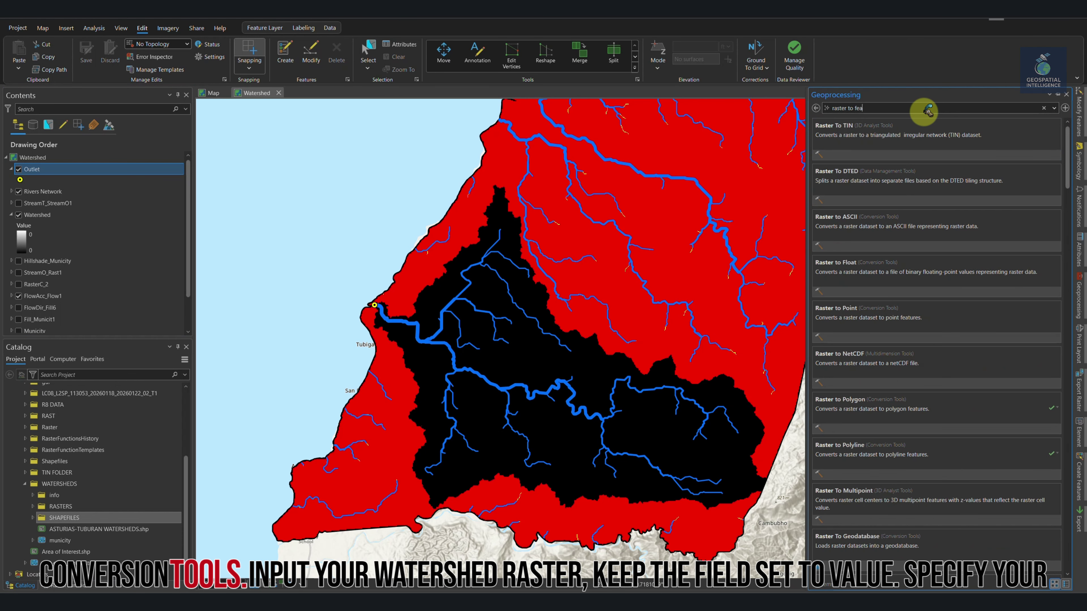
{"action": "left_click", "coordinate": [903, 142]}
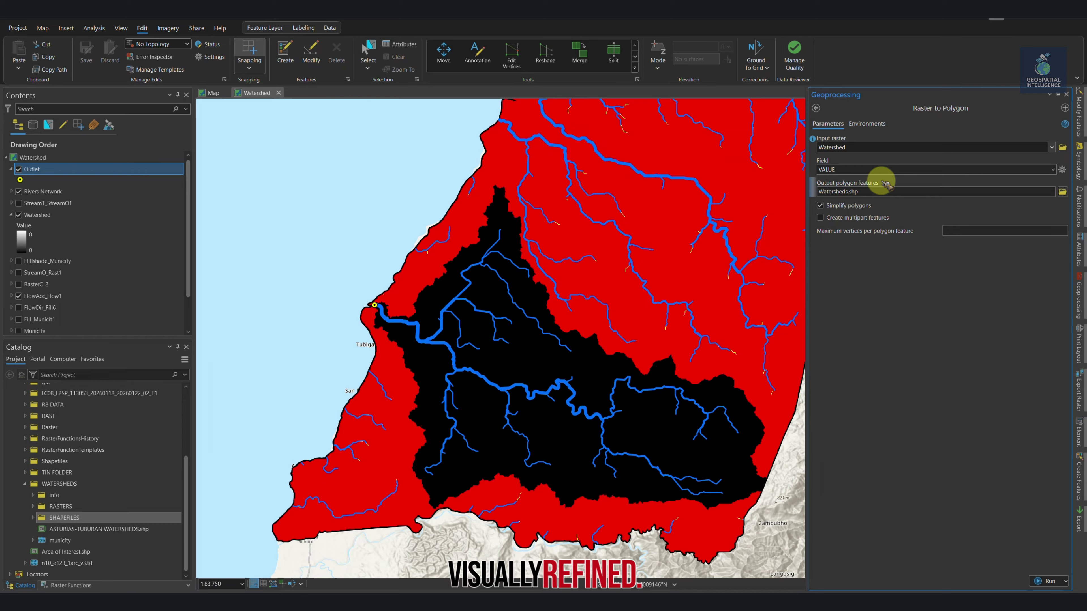
{"action": "left_click", "coordinate": [1044, 583]}
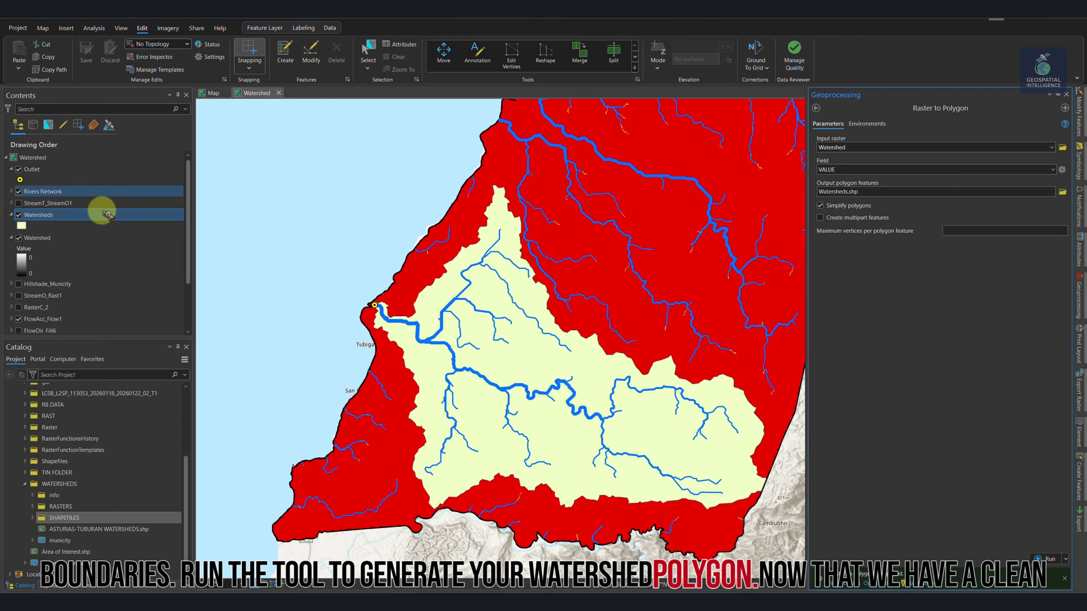
{"action": "left_click", "coordinate": [18, 238]}
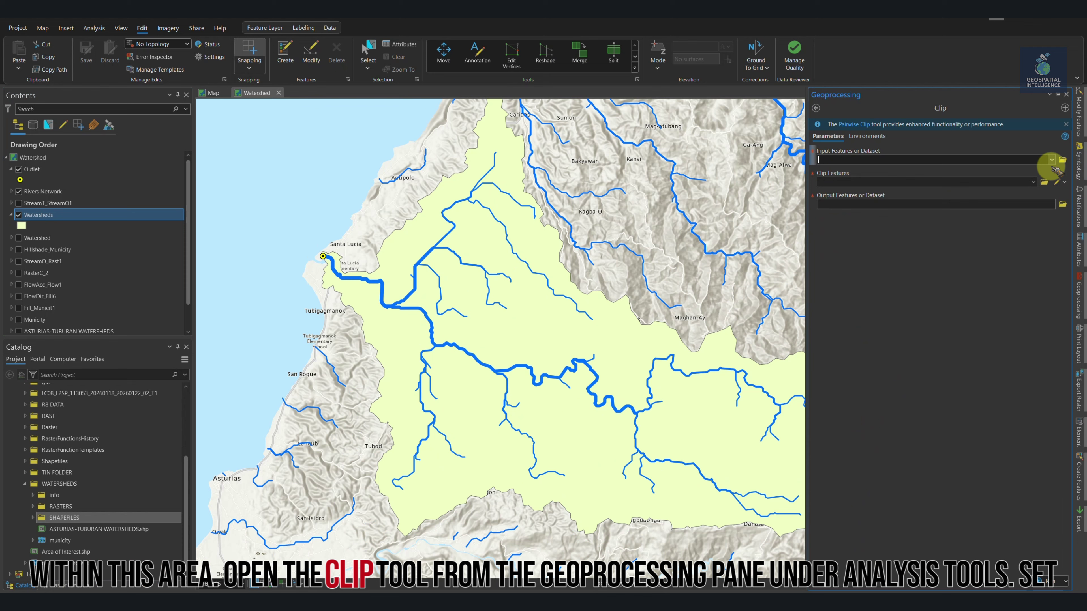
Step: Clip the Rivers Network with the Watersheds polygon, output it as Asturias Watershed, and hide the original Rivers Network layer
{"action": "left_click", "coordinate": [1052, 161]}
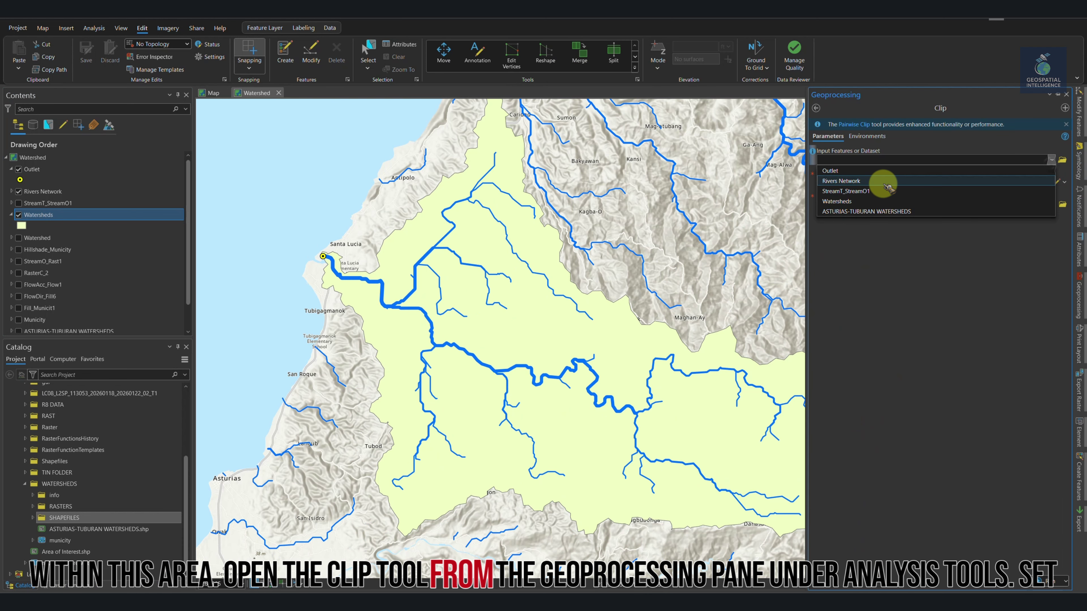
{"action": "left_click", "coordinate": [863, 172]}
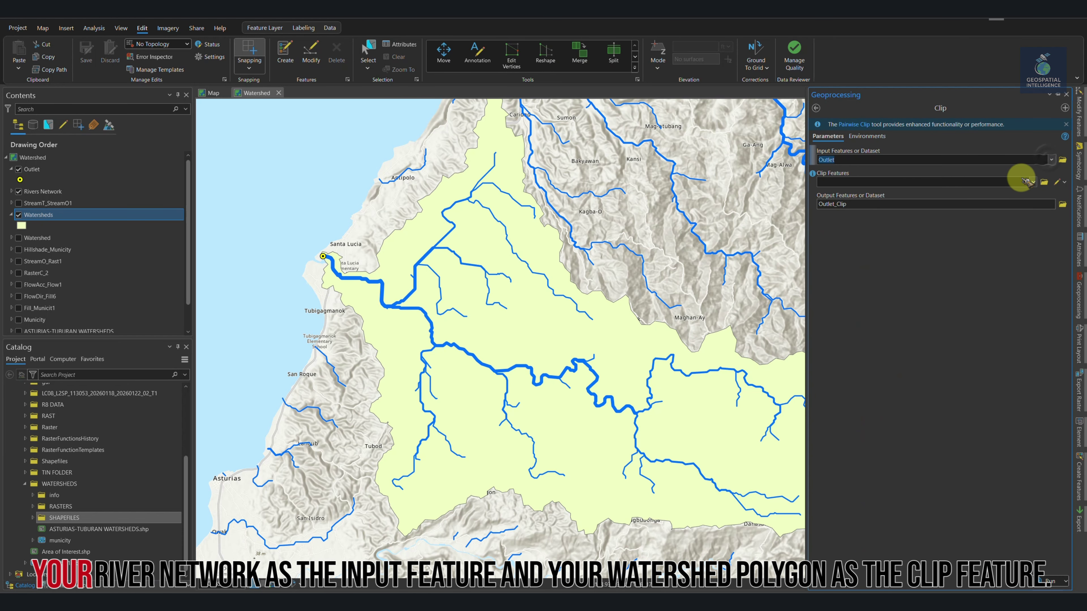
{"action": "left_click", "coordinate": [1052, 161]}
{"action": "left_click", "coordinate": [850, 180]}
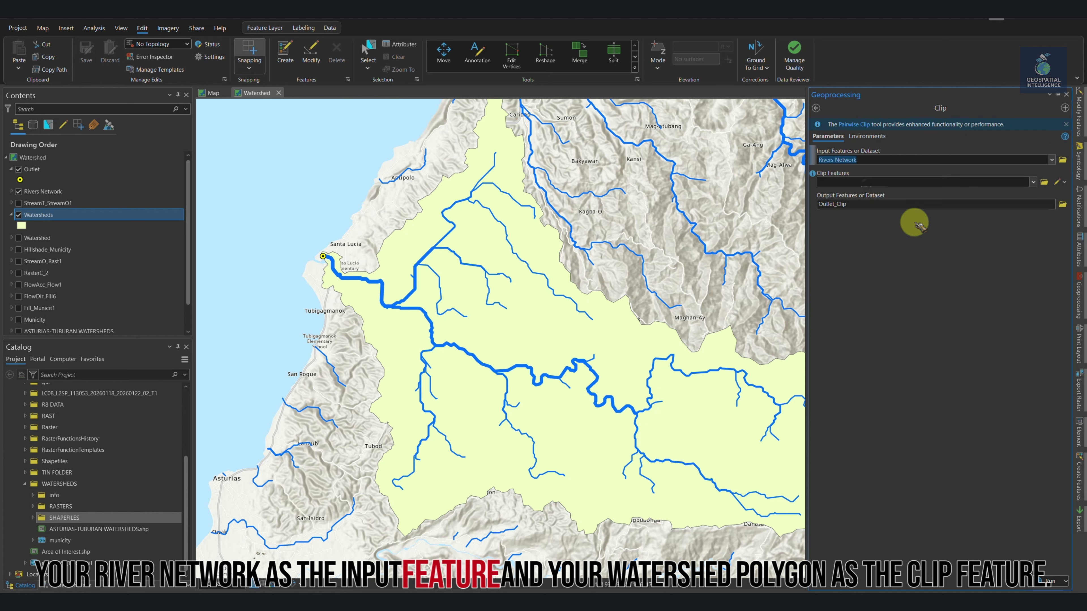
{"action": "left_click", "coordinate": [1033, 182]}
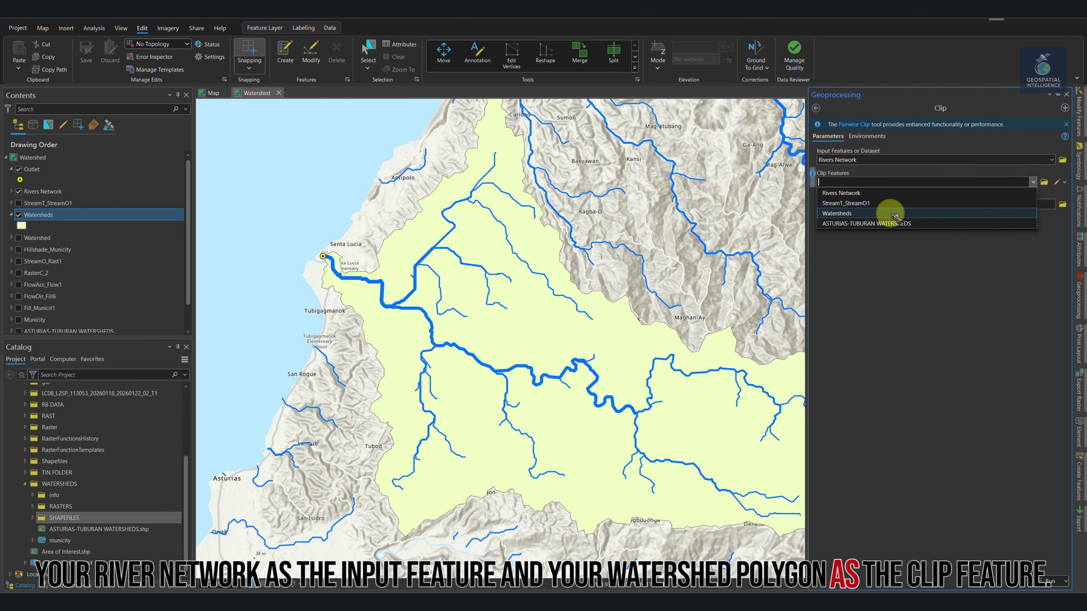
{"action": "left_click", "coordinate": [895, 214]}
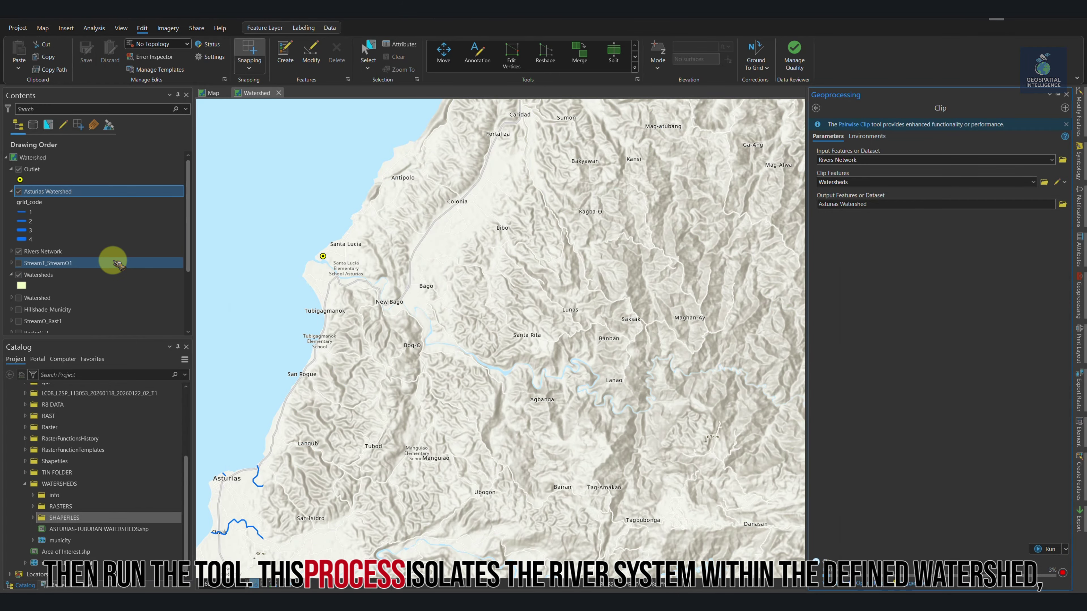
{"action": "left_click", "coordinate": [18, 275]}
{"action": "left_click", "coordinate": [19, 251]}
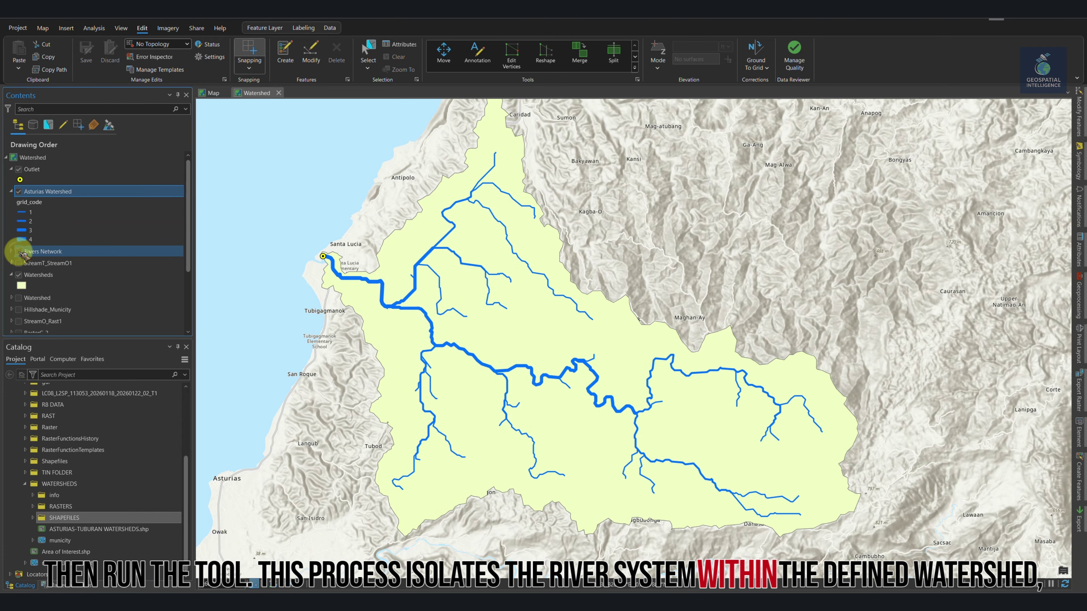
{"action": "left_click", "coordinate": [49, 172]}
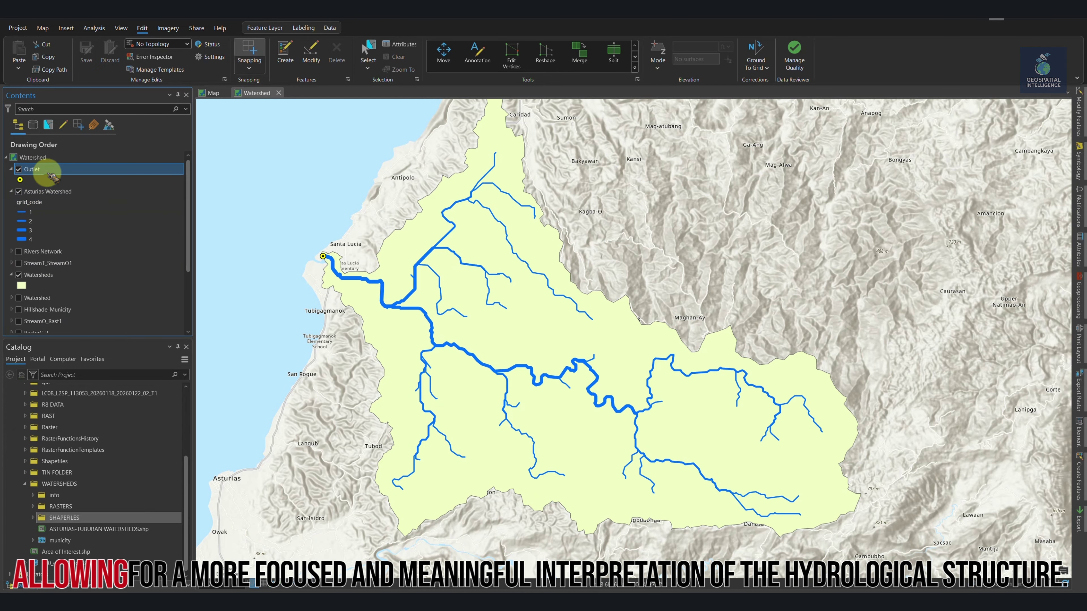
{"action": "left_click", "coordinate": [55, 194]}
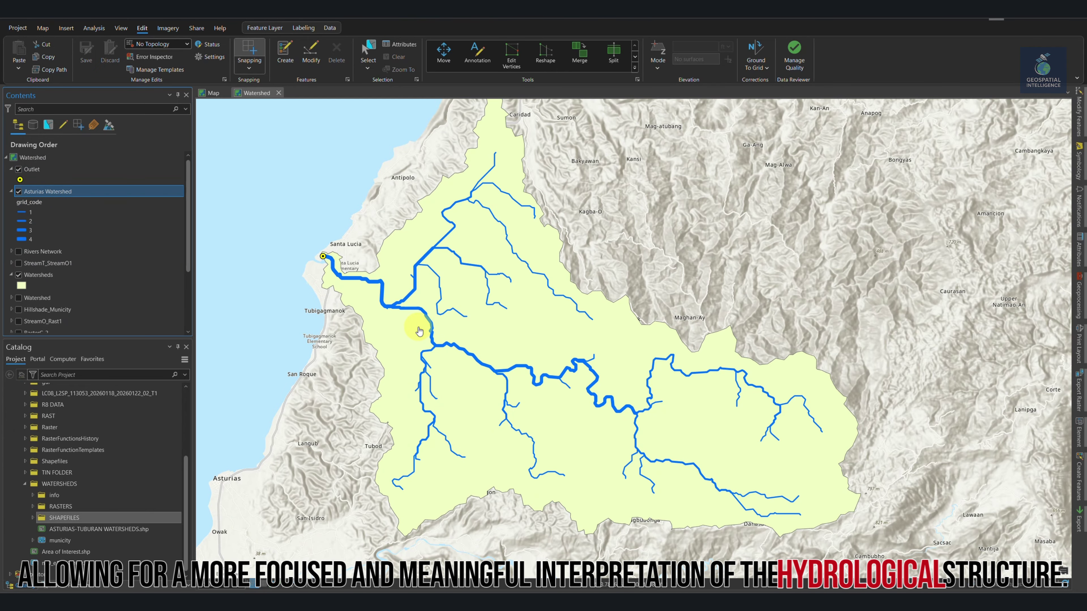
{"action": "left_click", "coordinate": [42, 263]}
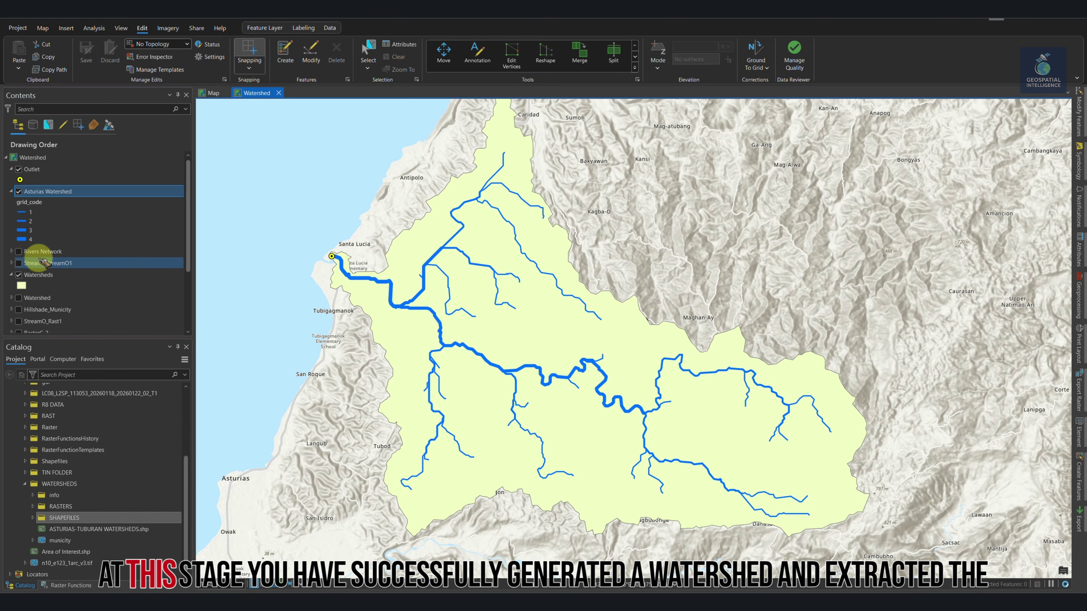
{"action": "scroll", "coordinate": [60, 279], "scroll_direction": "down", "scroll_amount": 3}
{"action": "scroll", "coordinate": [60, 293], "scroll_direction": "up", "scroll_amount": 3}
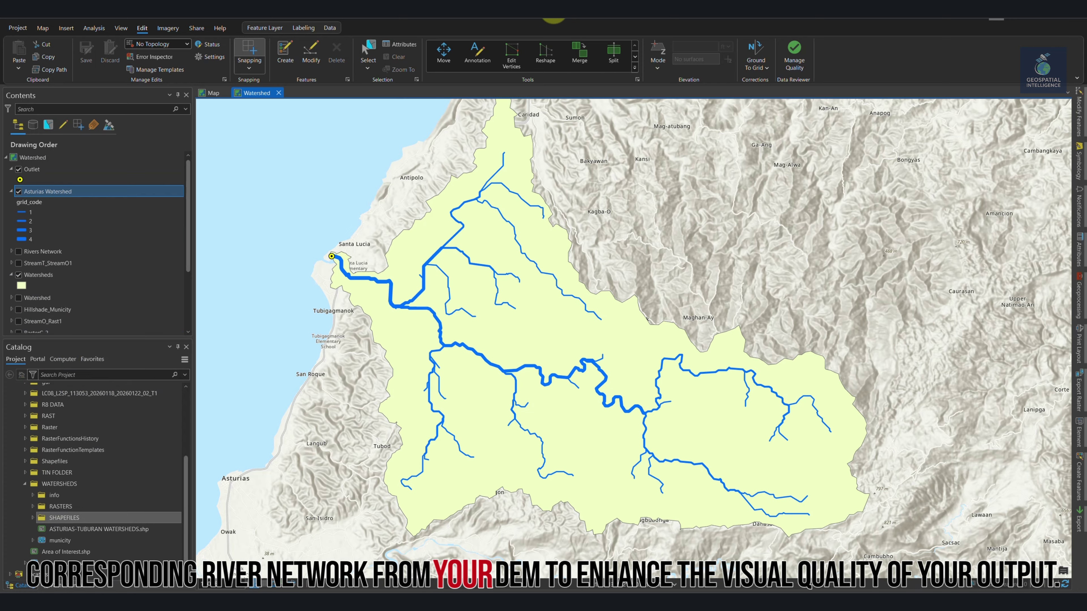
Step: Display the Municity elevation raster beneath the watershed layers, keeping the ASTURIAS-TUBURAN WATERSHEDS boundary hidden
{"action": "left_click", "coordinate": [553, 12]}
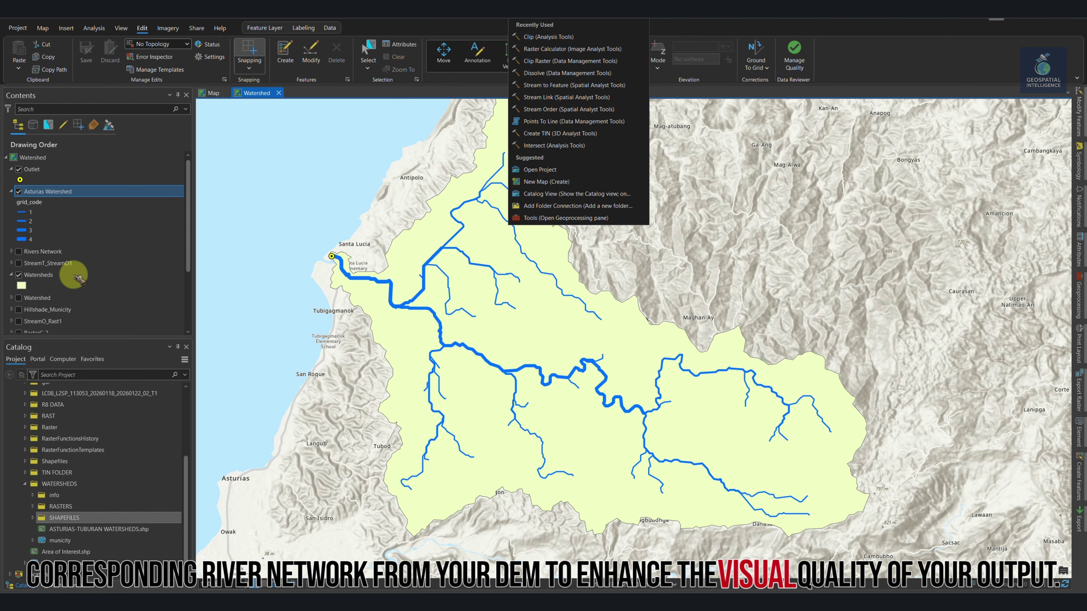
{"action": "left_click", "coordinate": [90, 321]}
{"action": "scroll", "coordinate": [64, 309], "scroll_direction": "down", "scroll_amount": 3}
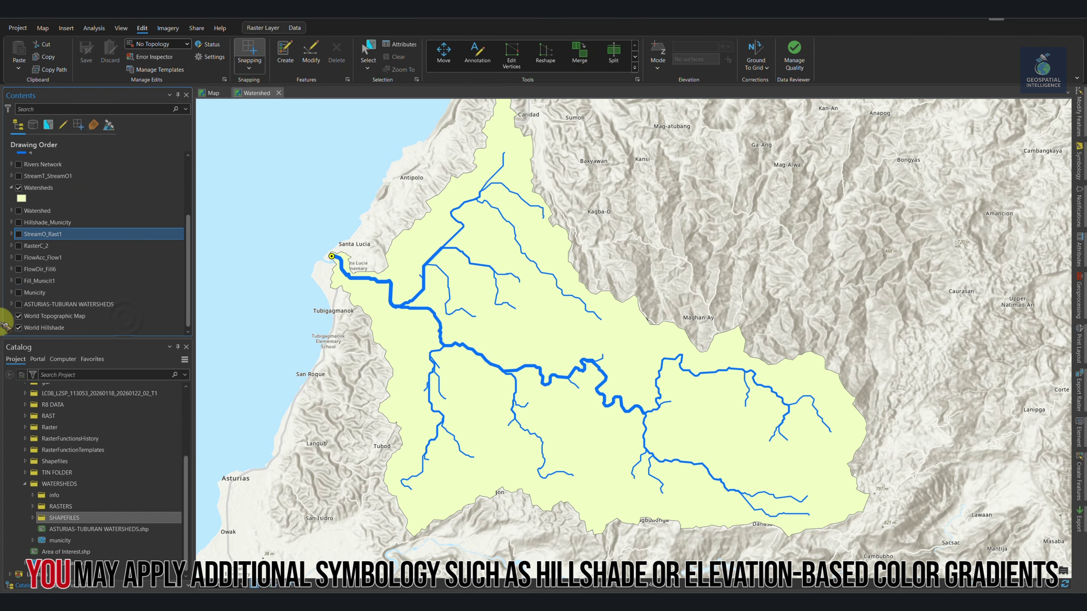
{"action": "left_click", "coordinate": [18, 304]}
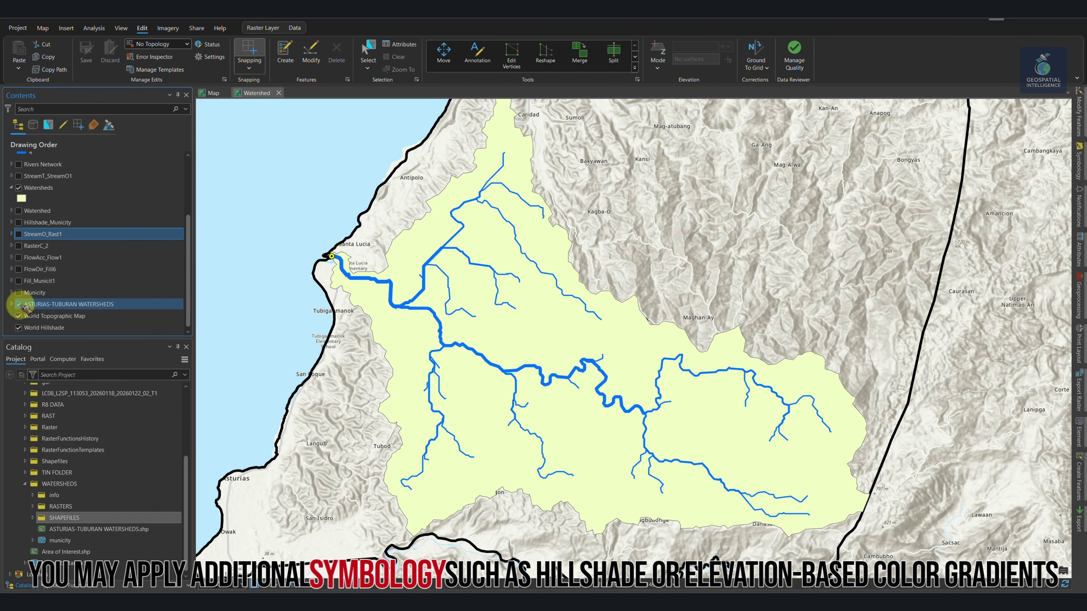
{"action": "left_click", "coordinate": [19, 304]}
{"action": "left_click", "coordinate": [18, 292]}
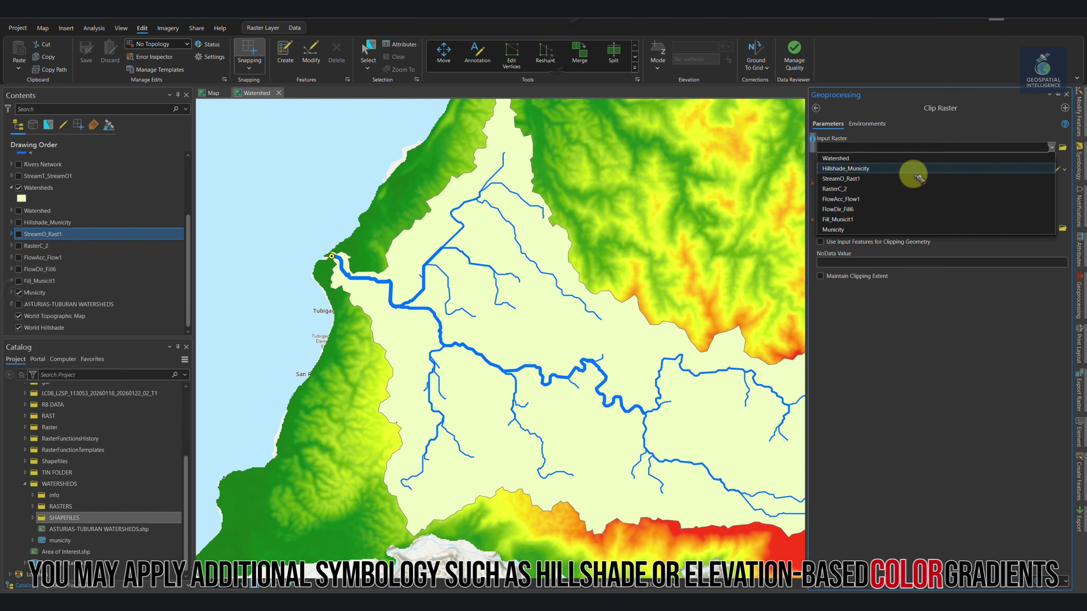
Step: Set up Clip Raster with Municity as input, Watersheds as output extent, and input features used for the clipping geometry
{"action": "left_click", "coordinate": [886, 229]}
{"action": "left_click", "coordinate": [885, 170]}
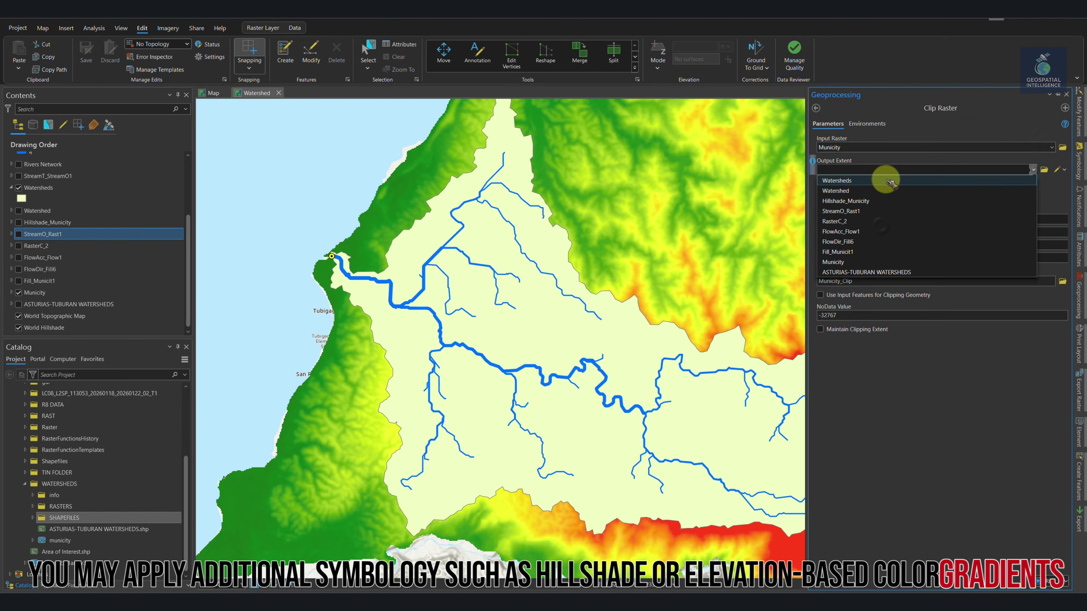
{"action": "left_click_drag", "start_coordinate": [188, 236], "coordinate": [188, 175]}
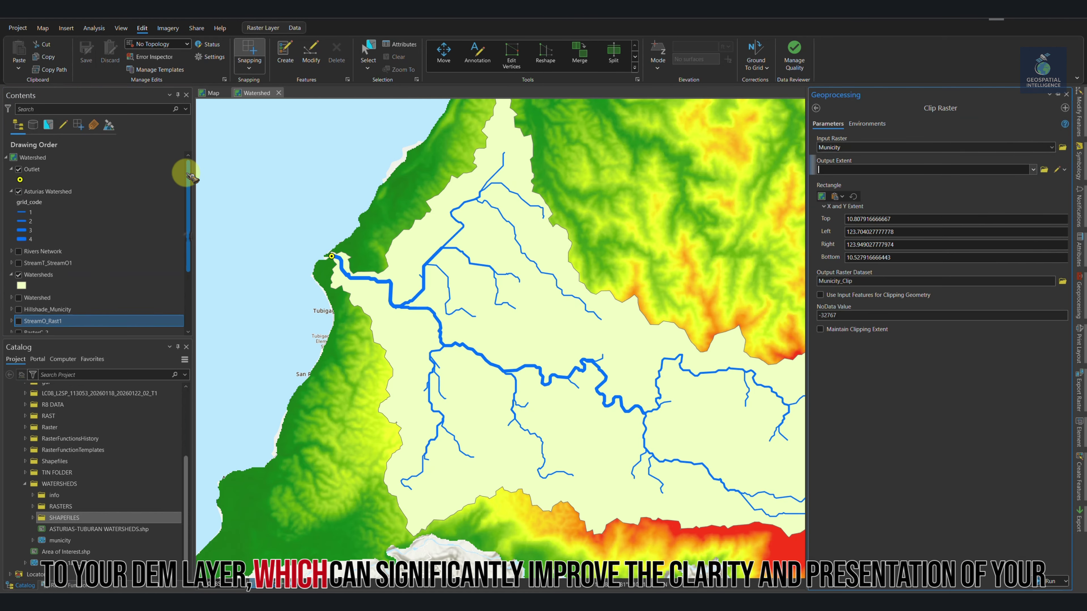
{"action": "left_click", "coordinate": [1034, 170]}
{"action": "left_click", "coordinate": [890, 215]}
{"action": "left_click", "coordinate": [843, 295]}
Step: Try to set the clip output to a raster named Asturias Watersheds in the RASTERS folder of WATERSHEDS
{"action": "left_click", "coordinate": [1063, 281]}
{"action": "left_click", "coordinate": [316, 228]}
{"action": "double_click", "coordinate": [522, 220]}
{"action": "double_click", "coordinate": [485, 344]}
{"action": "double_click", "coordinate": [485, 228]}
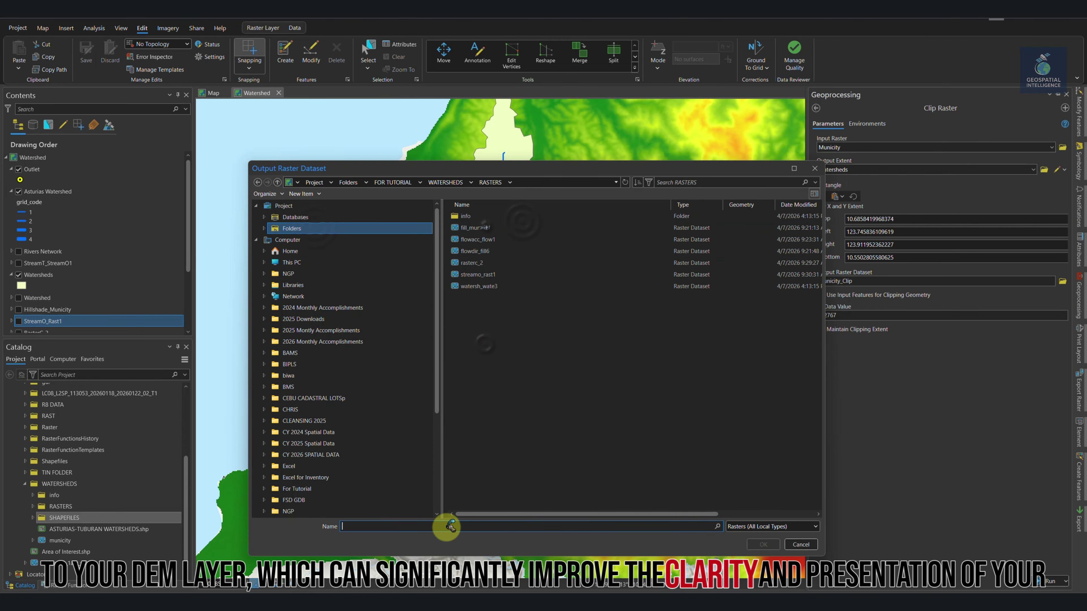
{"action": "left_click", "coordinate": [451, 526]}
{"action": "type", "text": "Asturias wat"}
{"action": "key", "text": "BackSpace"}
{"action": "key", "text": "BackSpace"}
{"action": "key", "text": "BackSpace"}
{"action": "type", "text": "Watersbeds"}
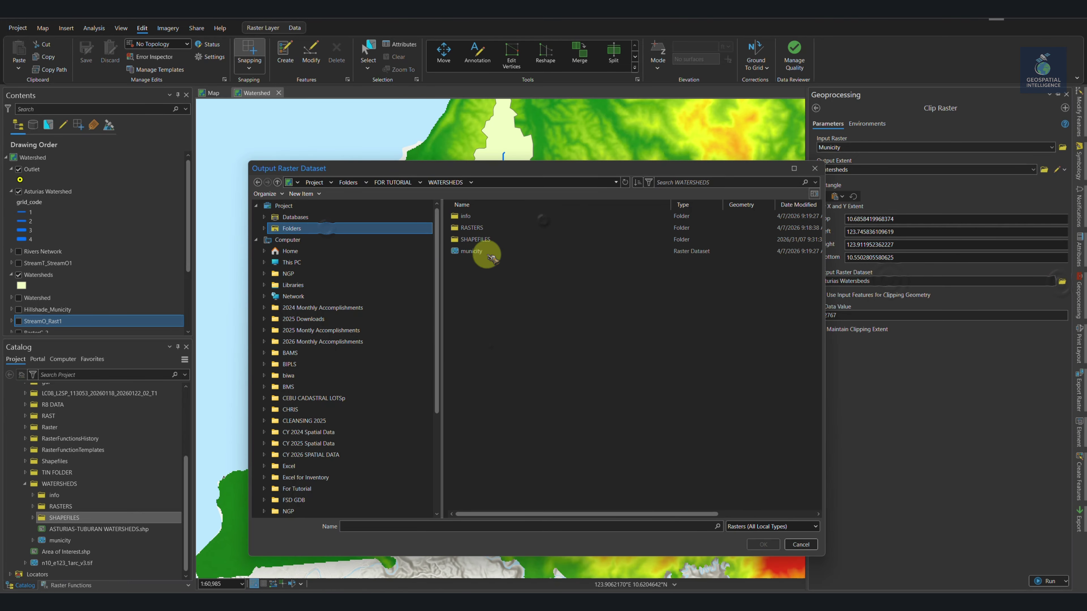
Step: Set the clip output to Ast_Wate in the RASTERS folder of WATERSHEDS and run Clip Raster
{"action": "double_click", "coordinate": [486, 229]}
{"action": "left_click", "coordinate": [432, 527]}
{"action": "type", "text": "Asturias_Water"}
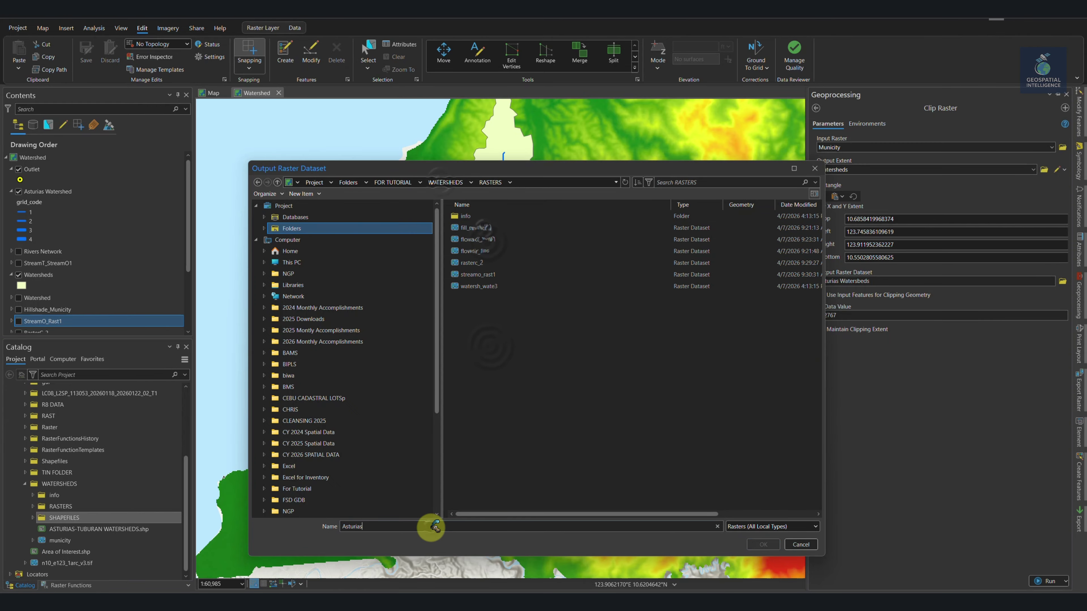
{"action": "left_click", "coordinate": [771, 546]}
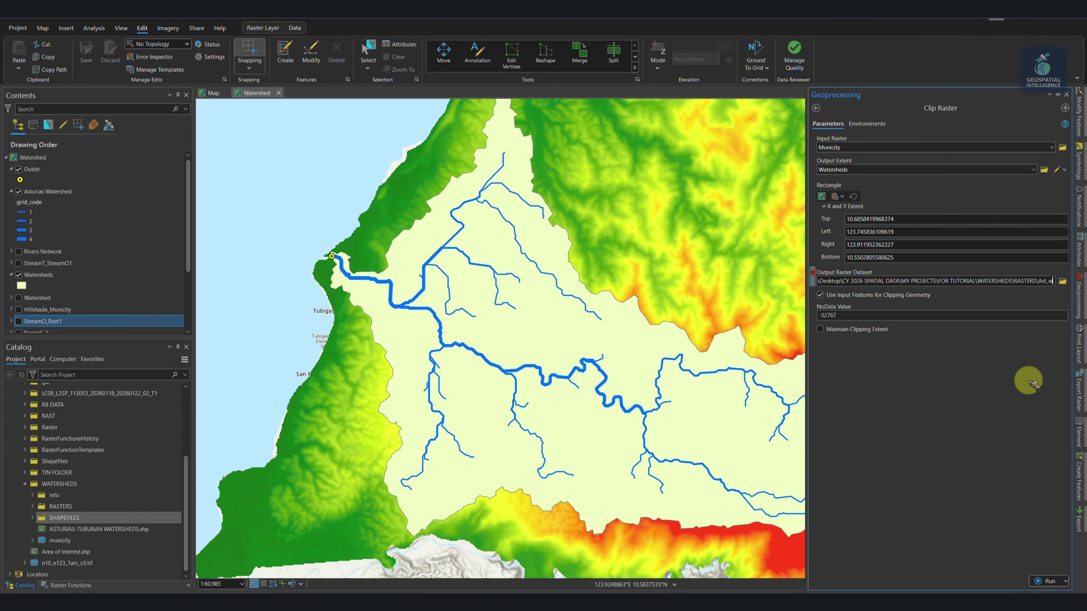
{"action": "key", "text": "Return"}
Step: Hide the Municity raster and move the Ast_Wate layer directly below Outlet in the drawing order
{"action": "left_click", "coordinate": [39, 275]}
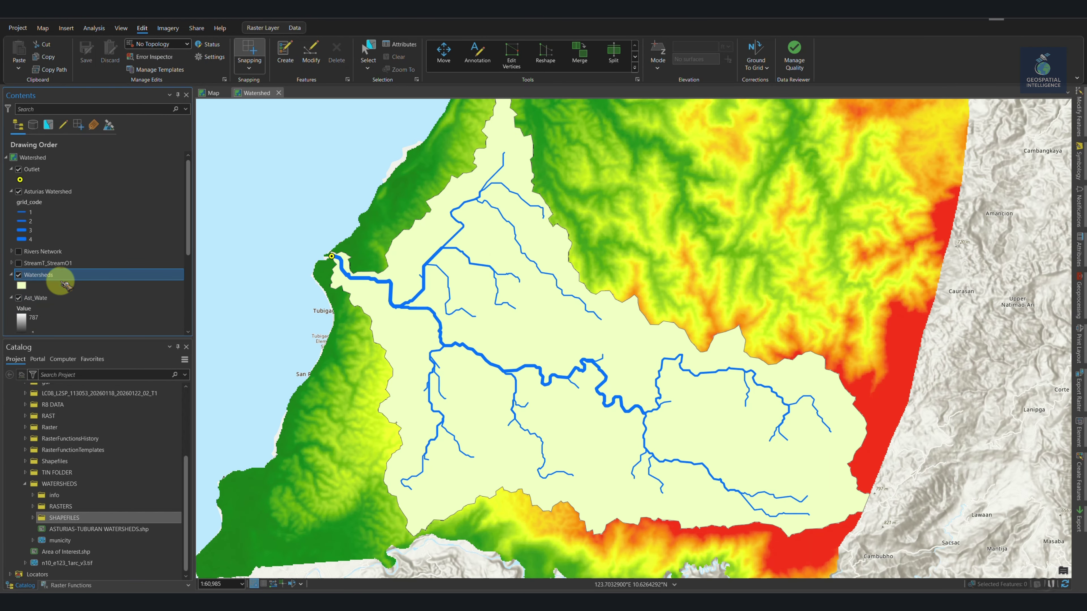
{"action": "left_click", "coordinate": [12, 192]}
{"action": "scroll", "coordinate": [49, 274], "scroll_direction": "down", "scroll_amount": 5}
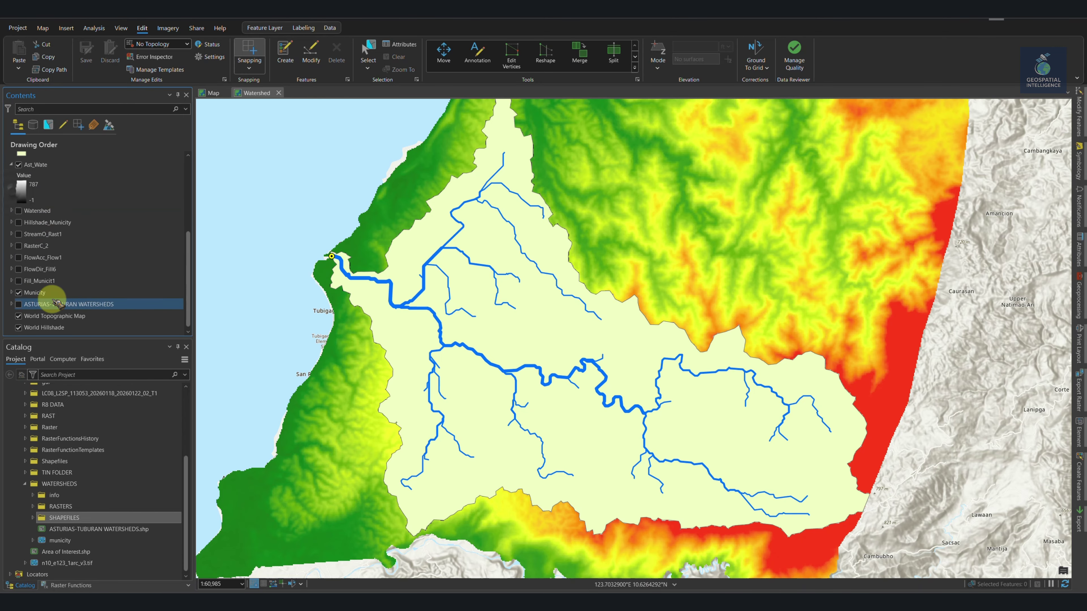
{"action": "left_click", "coordinate": [18, 303]}
{"action": "scroll", "coordinate": [37, 280], "scroll_direction": "up", "scroll_amount": 5}
{"action": "left_click_drag", "start_coordinate": [37, 299], "coordinate": [61, 198]}
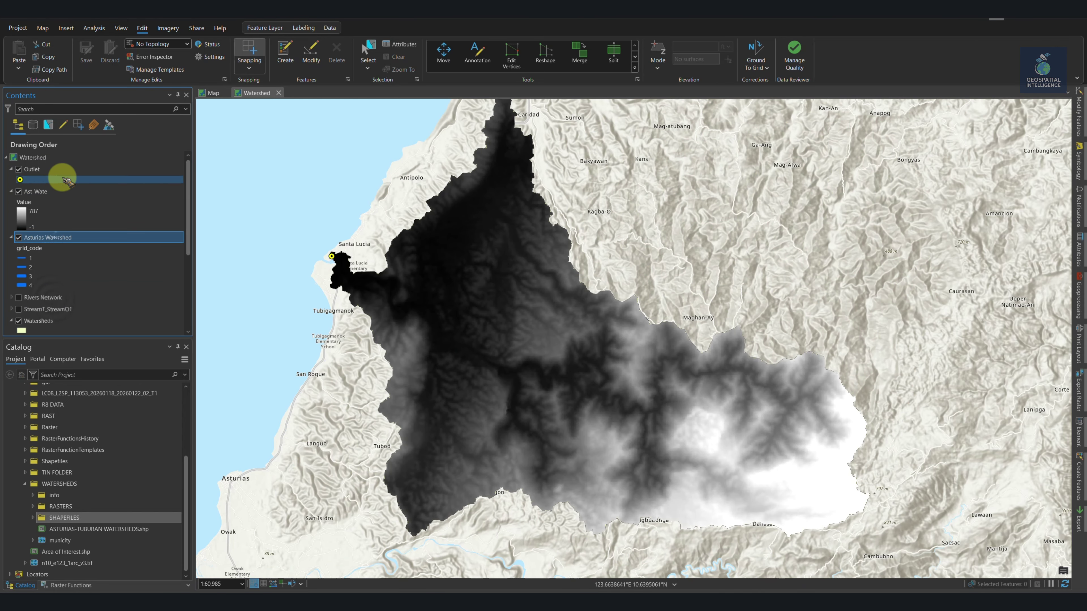
Step: Style the Watersheds polygon with no fill and a red 2 pt outline, and move it to the top of the drawing order
{"action": "left_click", "coordinate": [65, 300]}
{"action": "left_click", "coordinate": [1079, 166]}
{"action": "left_click", "coordinate": [978, 155]}
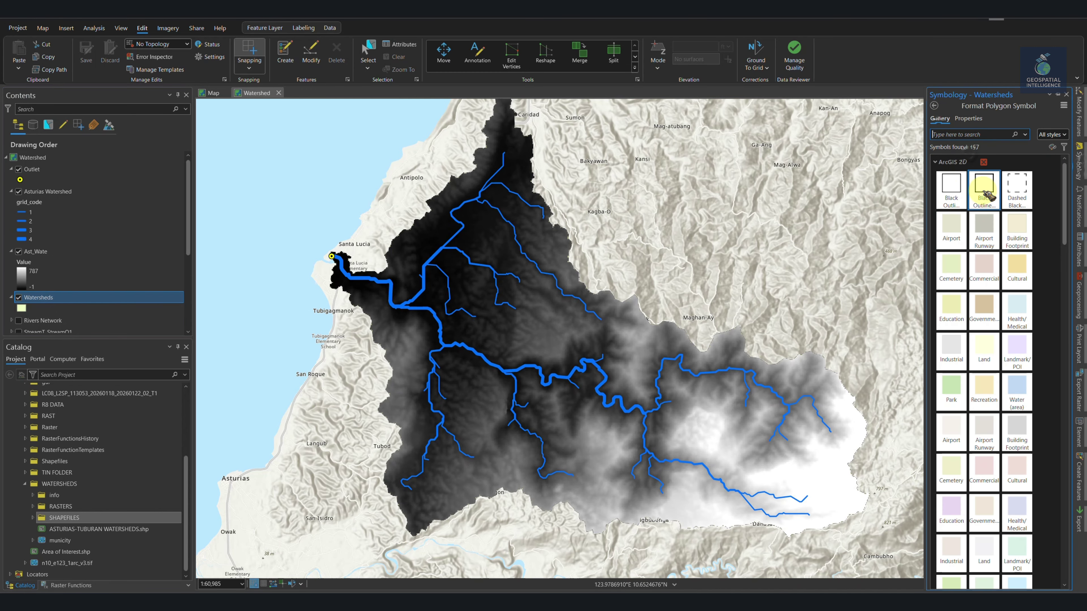
{"action": "left_click", "coordinate": [983, 188]}
{"action": "left_click", "coordinate": [969, 119]}
{"action": "left_click", "coordinate": [1060, 179]}
{"action": "left_click", "coordinate": [976, 239]}
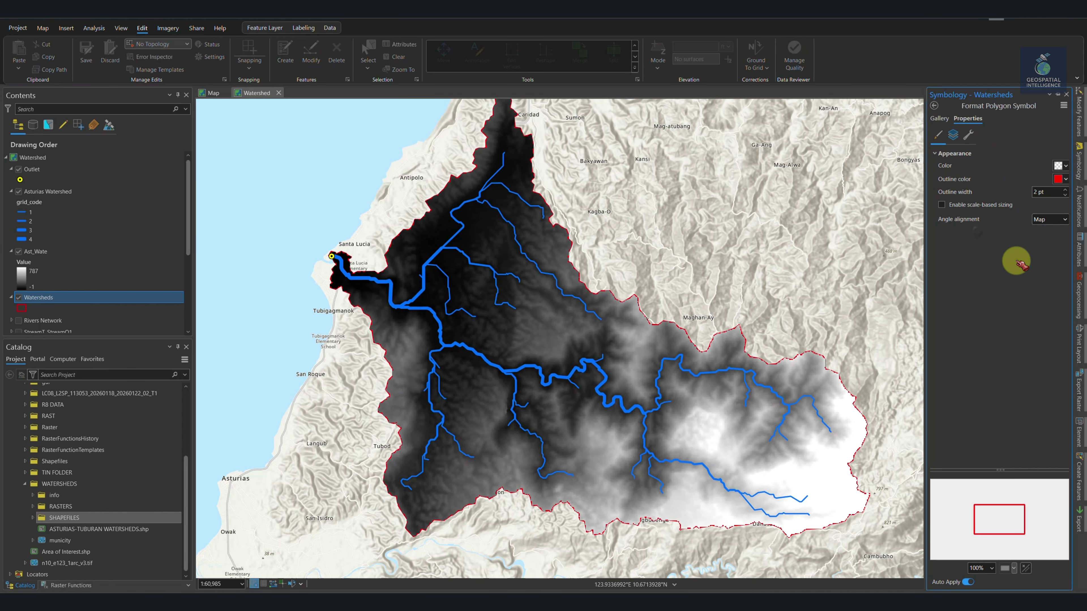
{"action": "left_click_drag", "start_coordinate": [44, 297], "coordinate": [43, 164]}
{"action": "left_click_drag", "start_coordinate": [428, 300], "coordinate": [453, 289]}
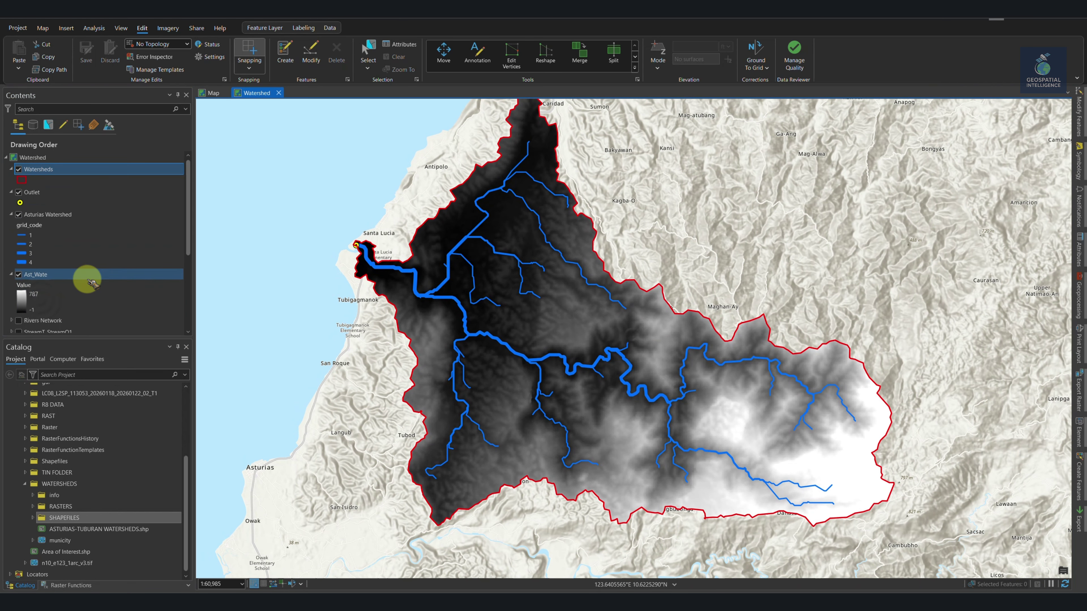
Step: Apply a green-yellow-red color scheme to the stretched symbology of the Ast_Wate raster
{"action": "left_click", "coordinate": [87, 276]}
{"action": "left_click", "coordinate": [1079, 166]}
{"action": "left_click", "coordinate": [1006, 164]}
{"action": "scroll", "coordinate": [1025, 261], "scroll_direction": "down", "scroll_amount": 3}
{"action": "left_click", "coordinate": [1041, 238]}
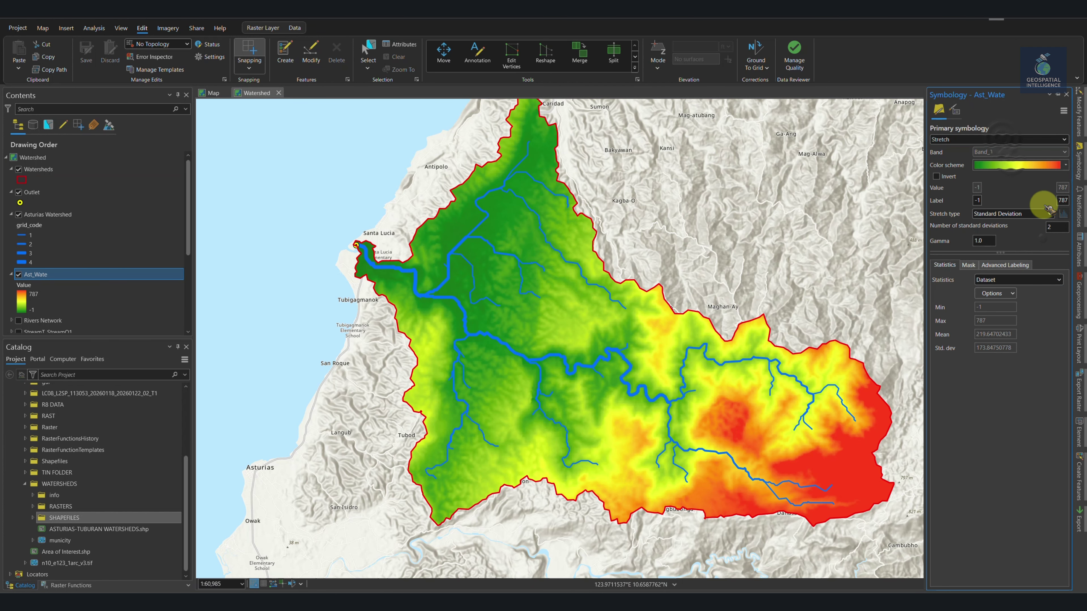
{"action": "left_click", "coordinate": [1048, 171]}
{"action": "left_click", "coordinate": [1026, 396]}
Step: Collapse all layer legends and choose Ast_Wate as the input raster of the Hillshade raster function
{"action": "left_click", "coordinate": [47, 214]}
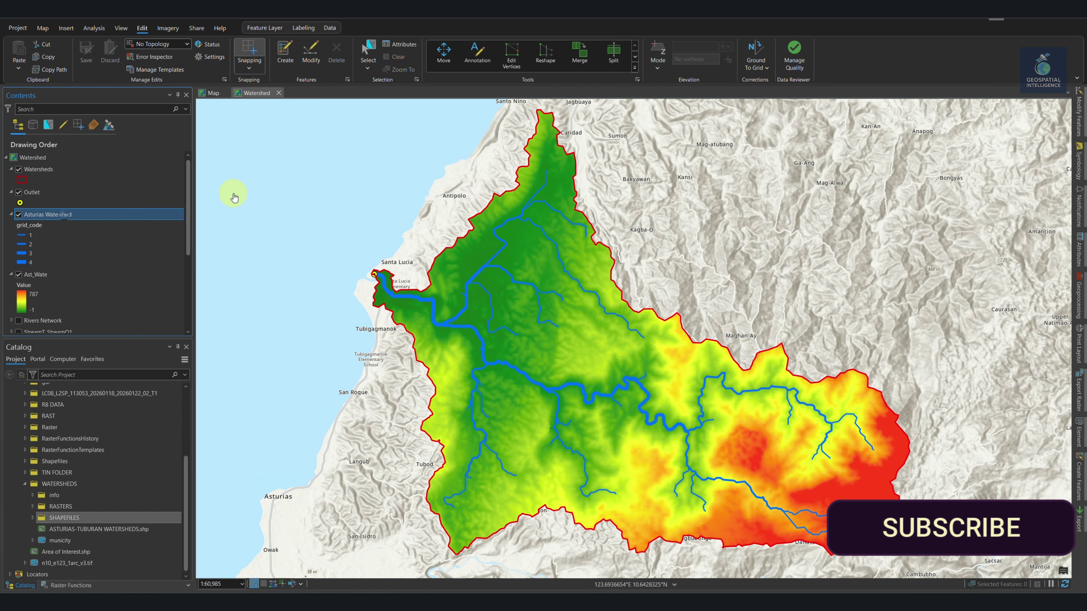
{"action": "left_click", "coordinate": [12, 169], "text": "ctrl"}
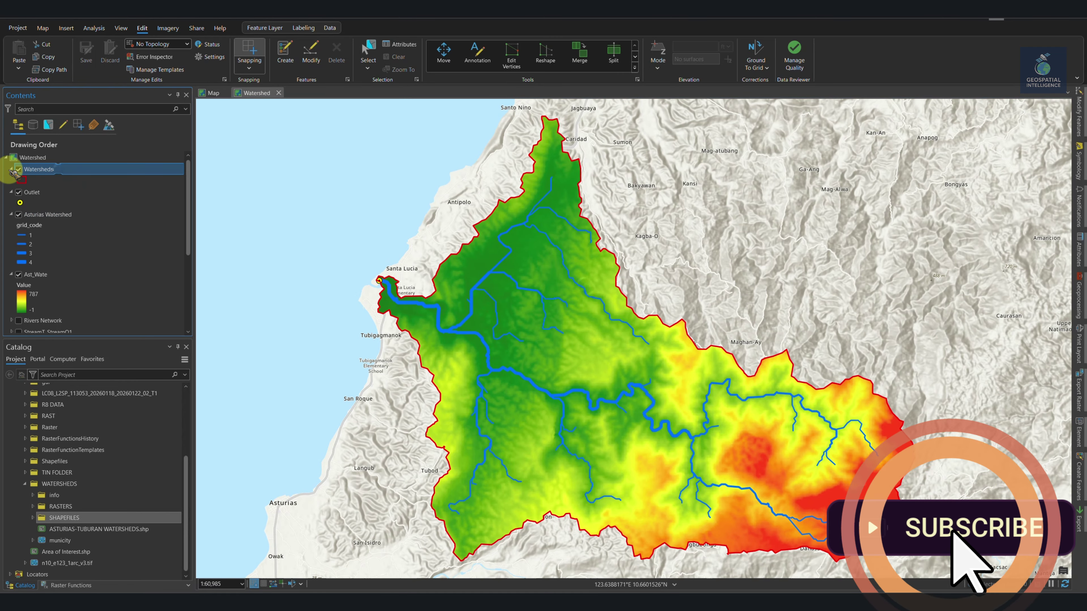
{"action": "left_click", "coordinate": [66, 586]}
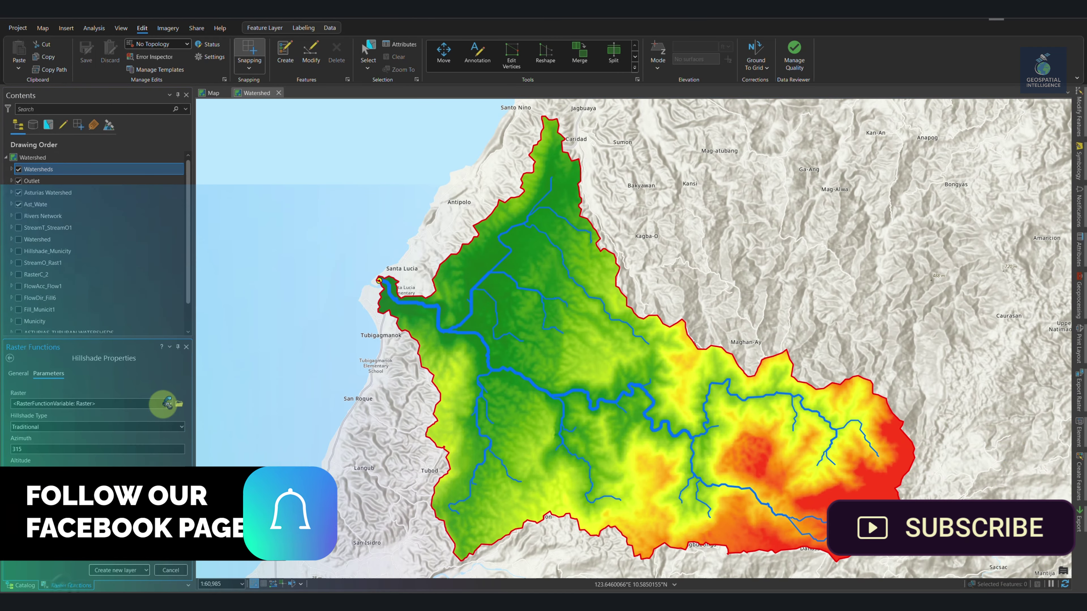
{"action": "left_click", "coordinate": [61, 412]}
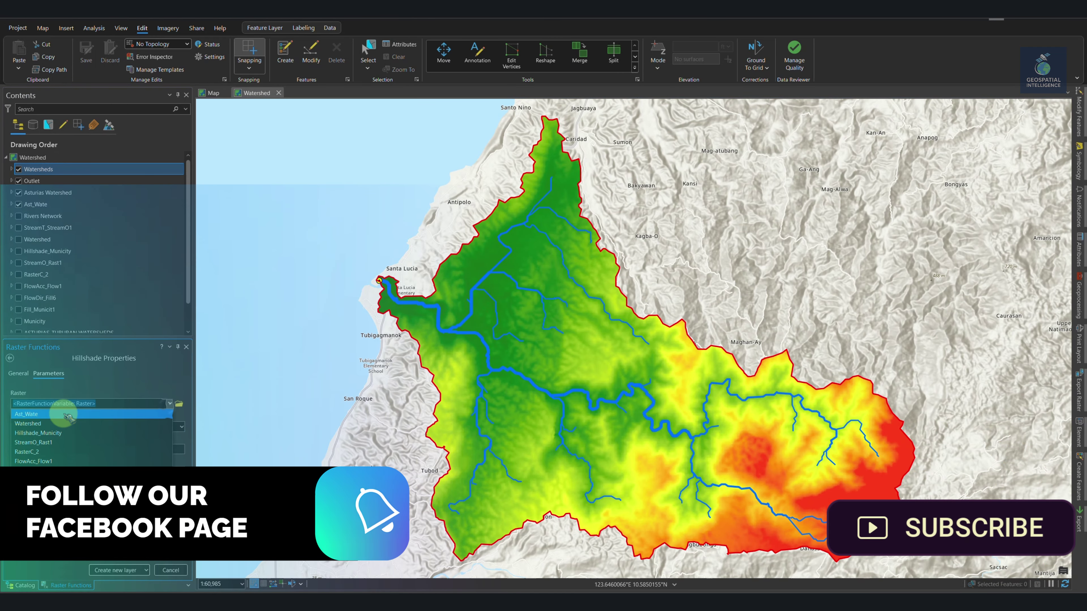